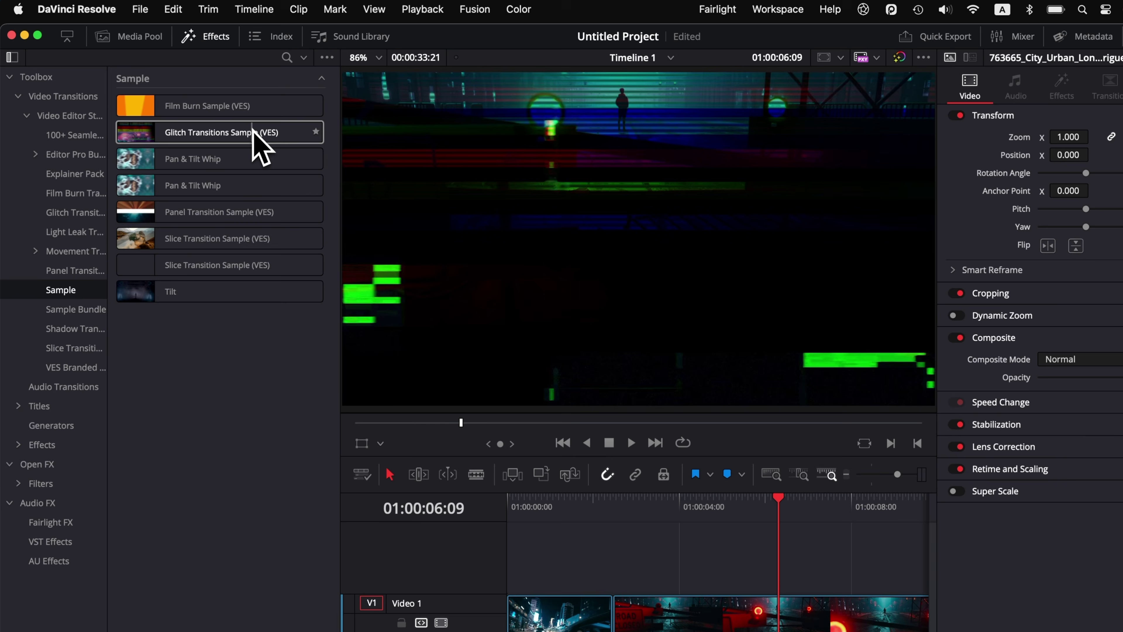
Try applying Glitch Transitions Sample (VES) at the cut between the two clips on Video 1, and delete the placed transition
{"action": "left_click_drag", "start_coordinate": [254, 129], "coordinate": [615, 620]}
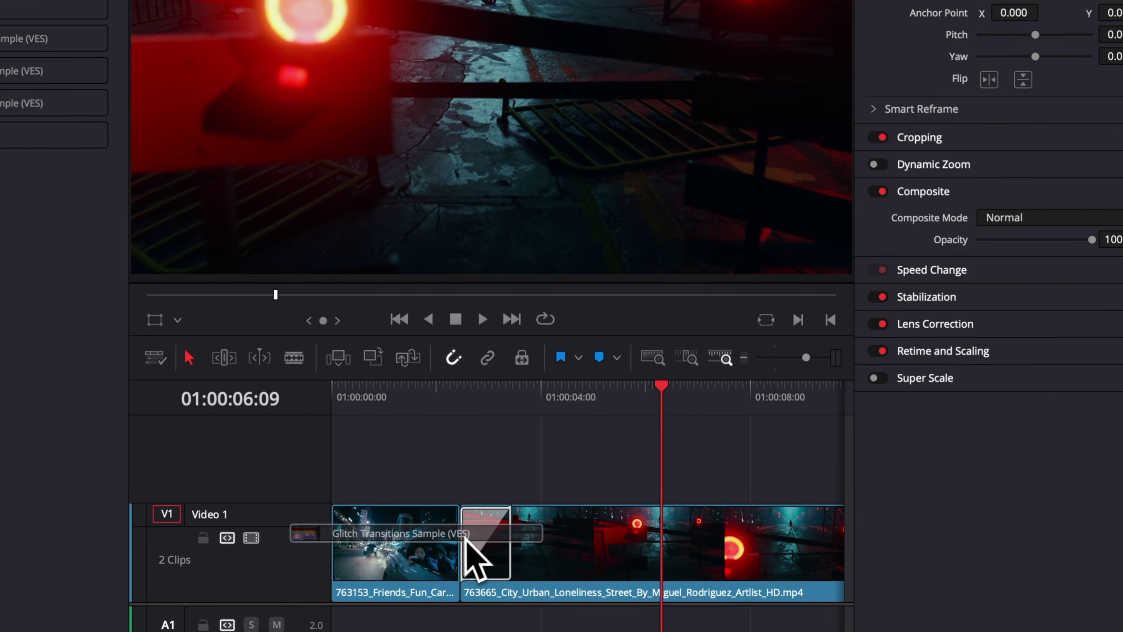
{"action": "left_click_drag", "start_coordinate": [466, 540], "coordinate": [464, 540]}
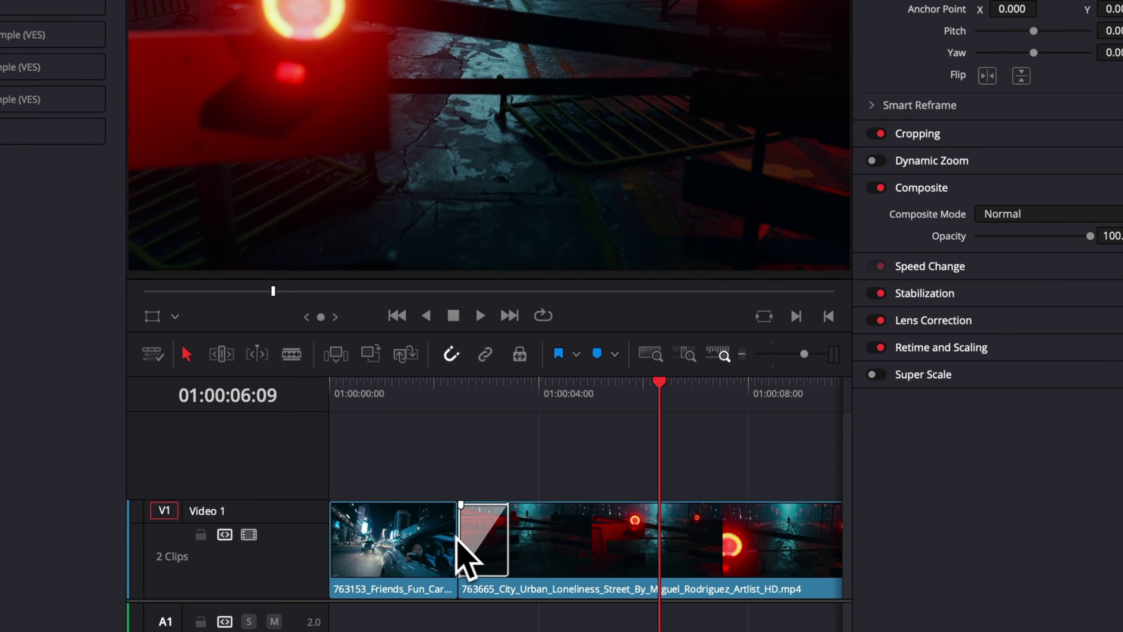
{"action": "left_click", "coordinate": [479, 541]}
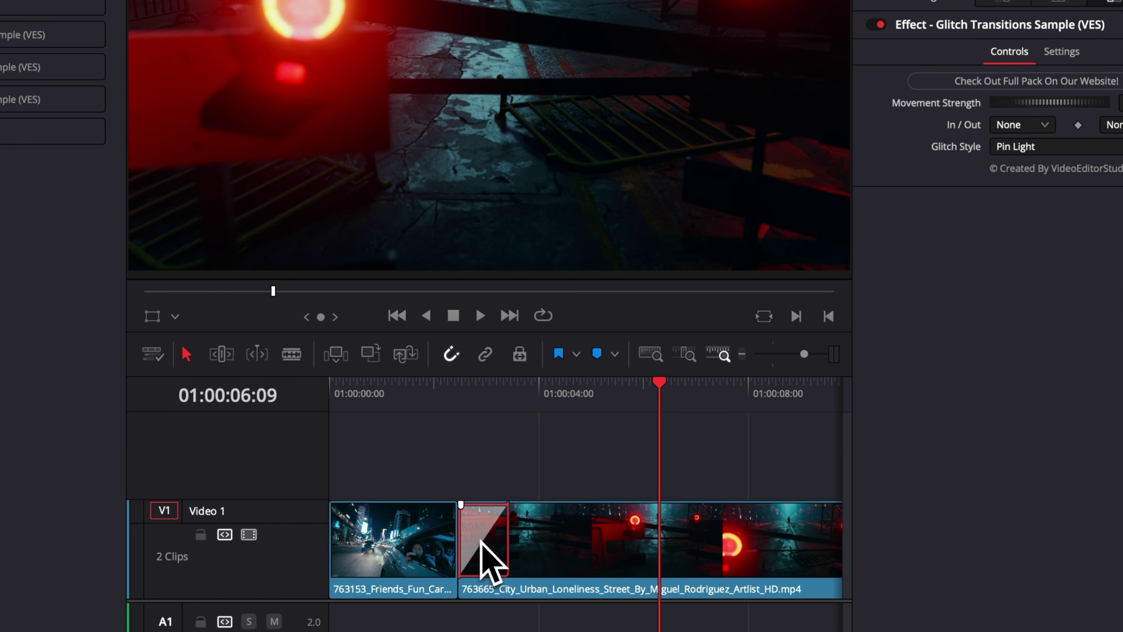
{"action": "key", "text": "BackSpace"}
Trim the end of the first clip and the start of the second clip, and close the gap between them
{"action": "left_click_drag", "start_coordinate": [471, 536], "coordinate": [406, 537]}
{"action": "left_click_drag", "start_coordinate": [628, 549], "coordinate": [501, 557]}
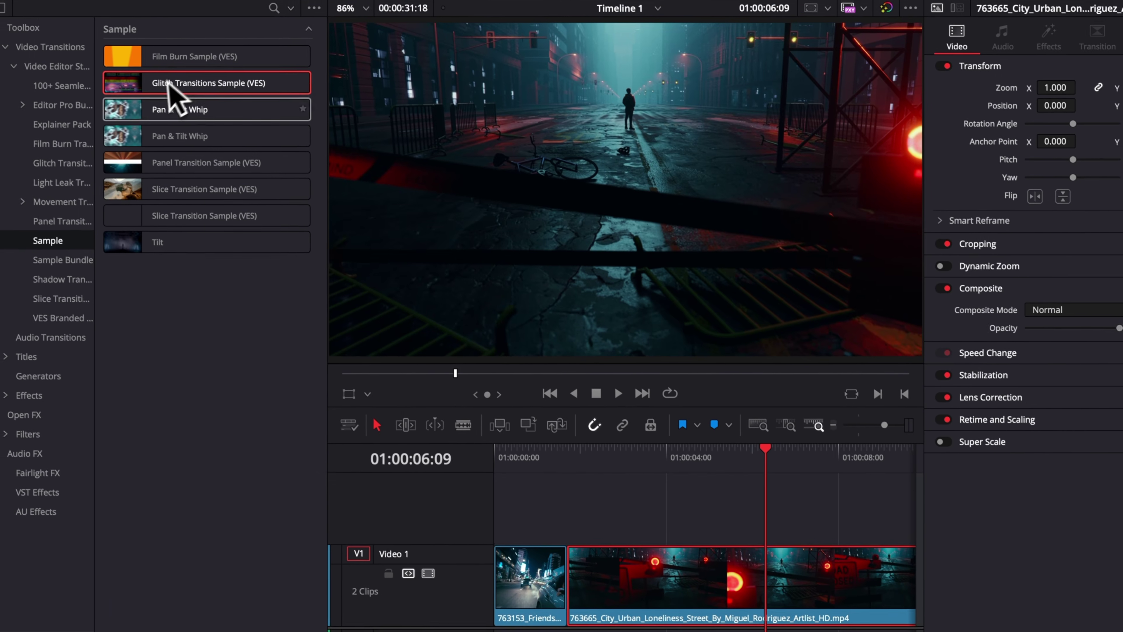
Apply Glitch Transitions Sample (VES) centred on the cut between the two clips and play it back
{"action": "left_click_drag", "start_coordinate": [133, 64], "coordinate": [479, 536]}
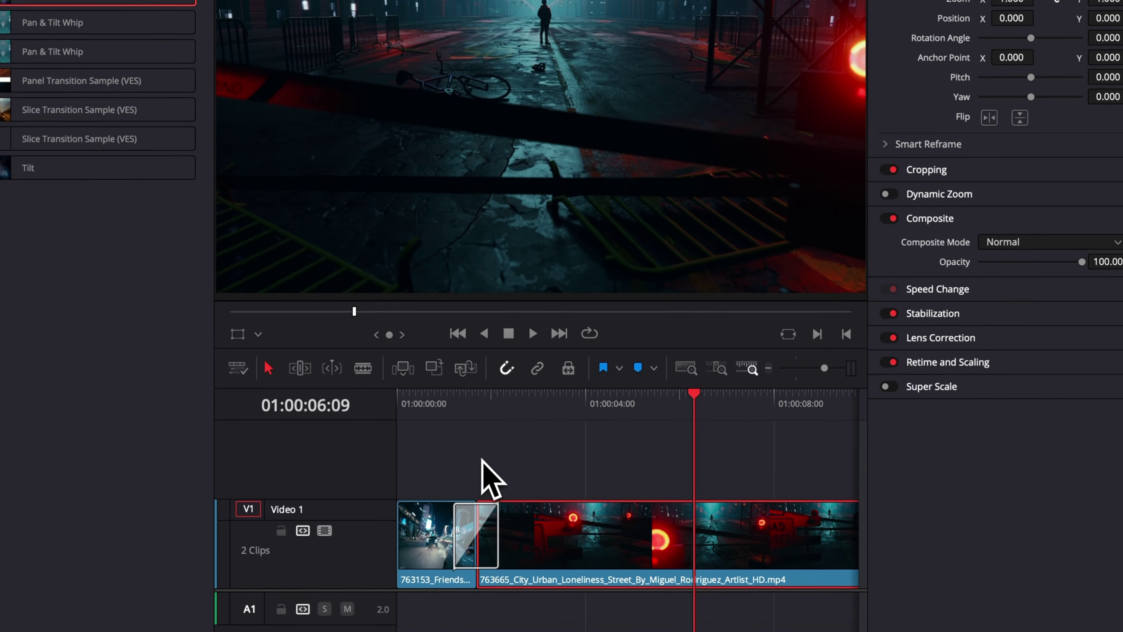
{"action": "left_click", "coordinate": [349, 376]}
{"action": "key", "text": "space"}
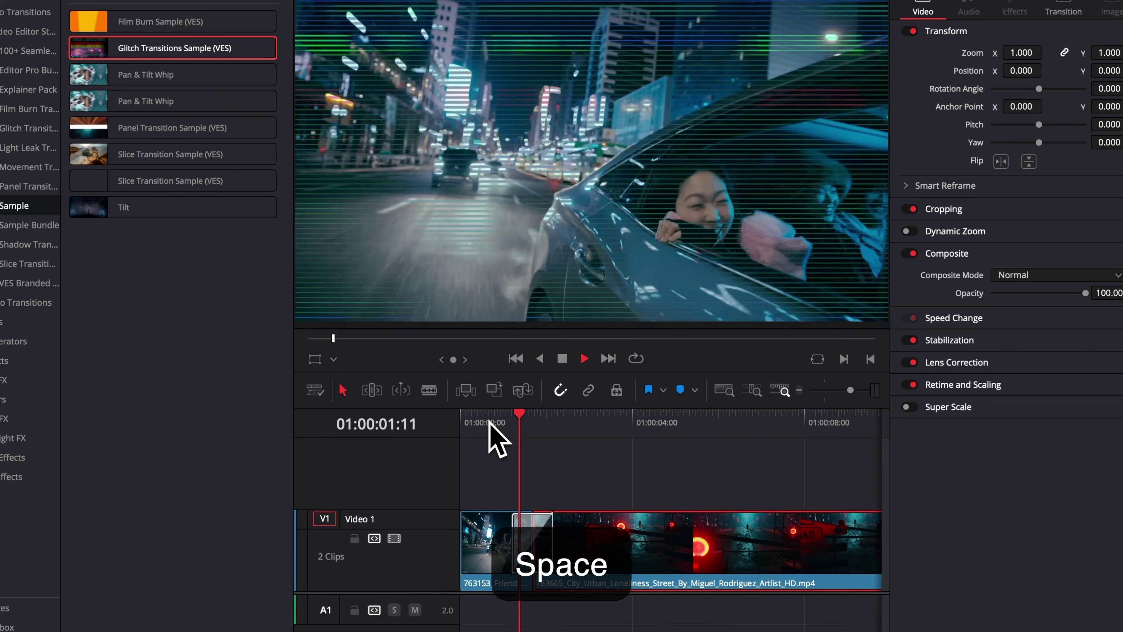
{"action": "left_click", "coordinate": [488, 421]}
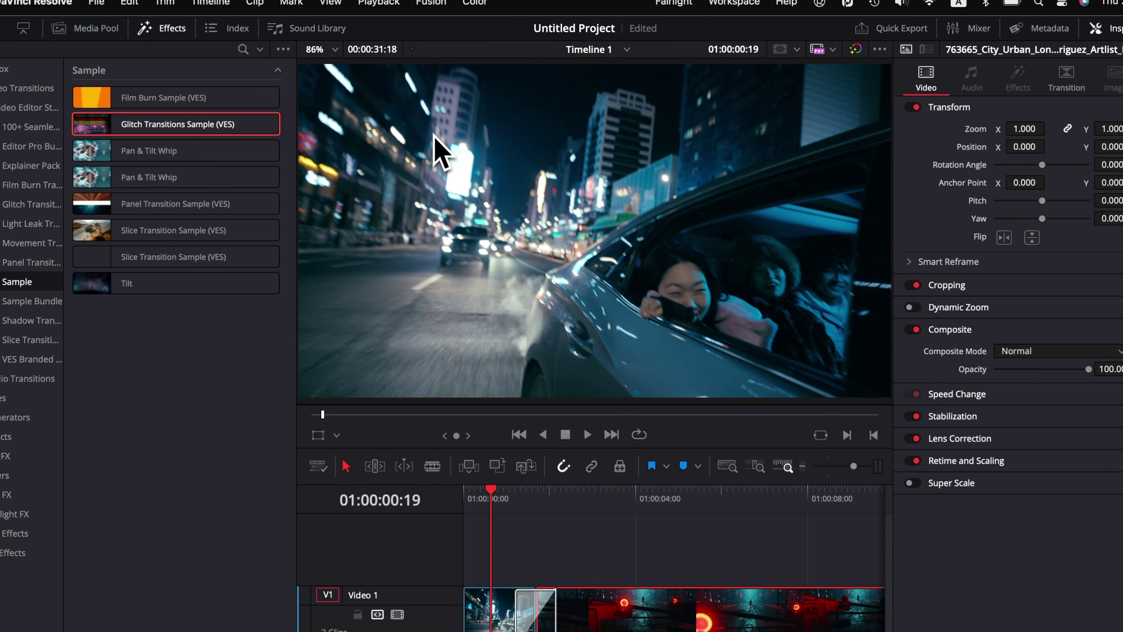
Set the render cache to Smart and play the cached glitch transition back from before the cut
{"action": "left_click", "coordinate": [381, 4]}
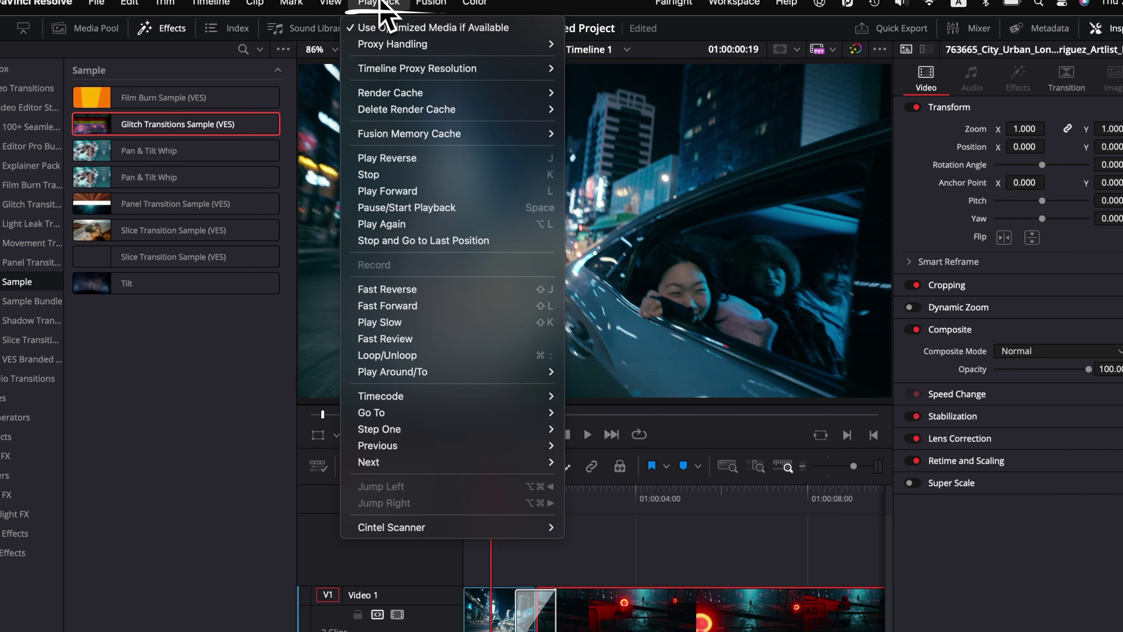
{"action": "mouse_move", "coordinate": [545, 93]}
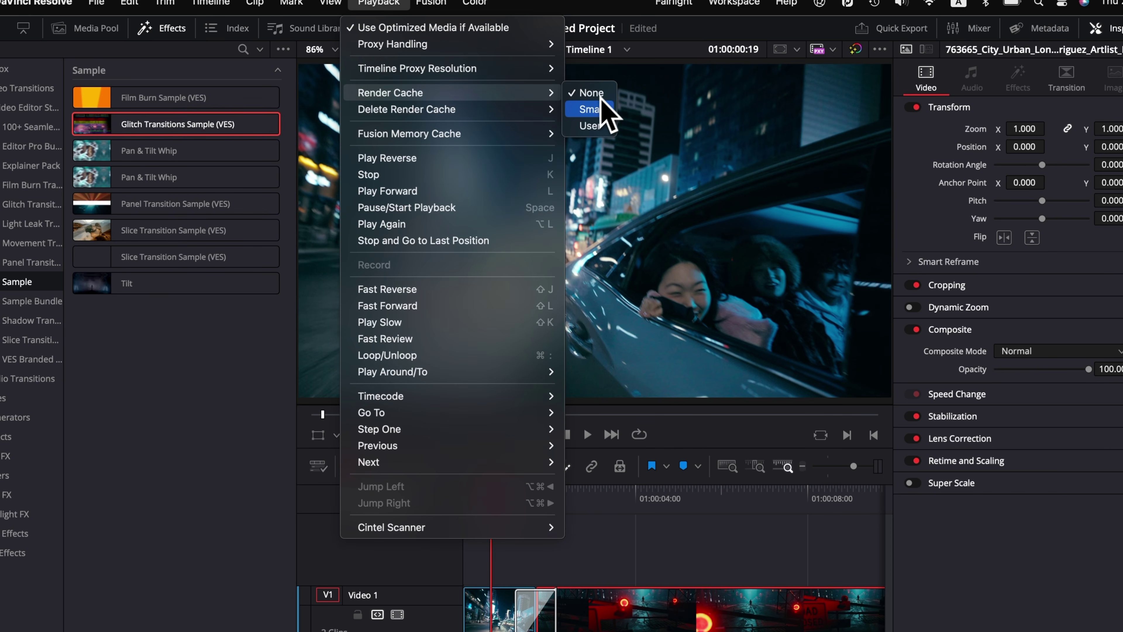
{"action": "left_click", "coordinate": [592, 110]}
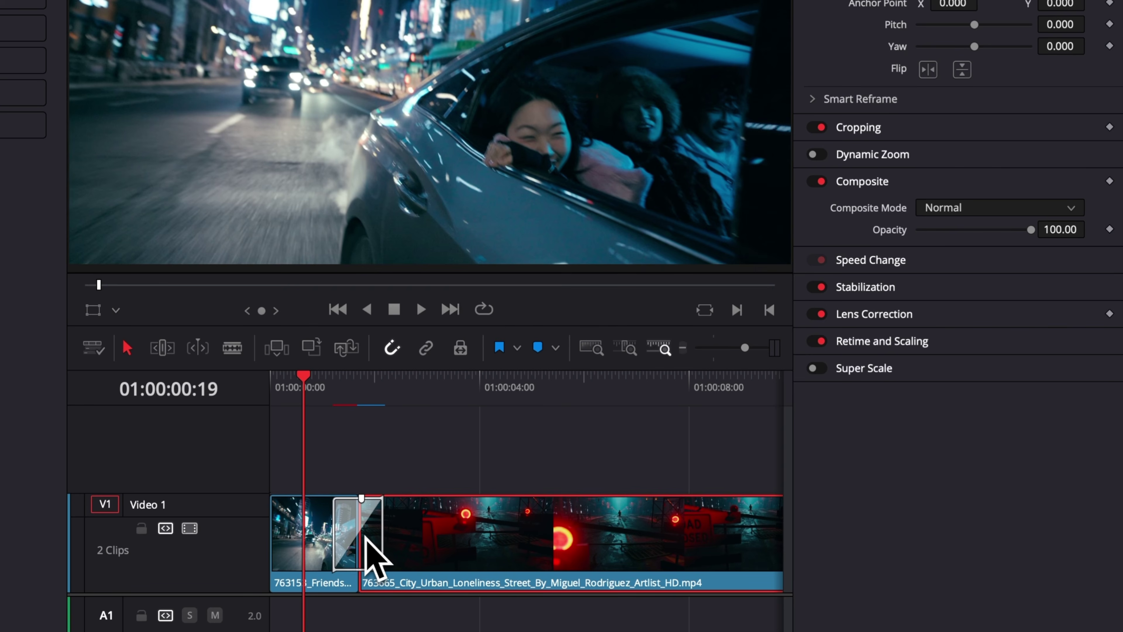
{"action": "key", "text": "space"}
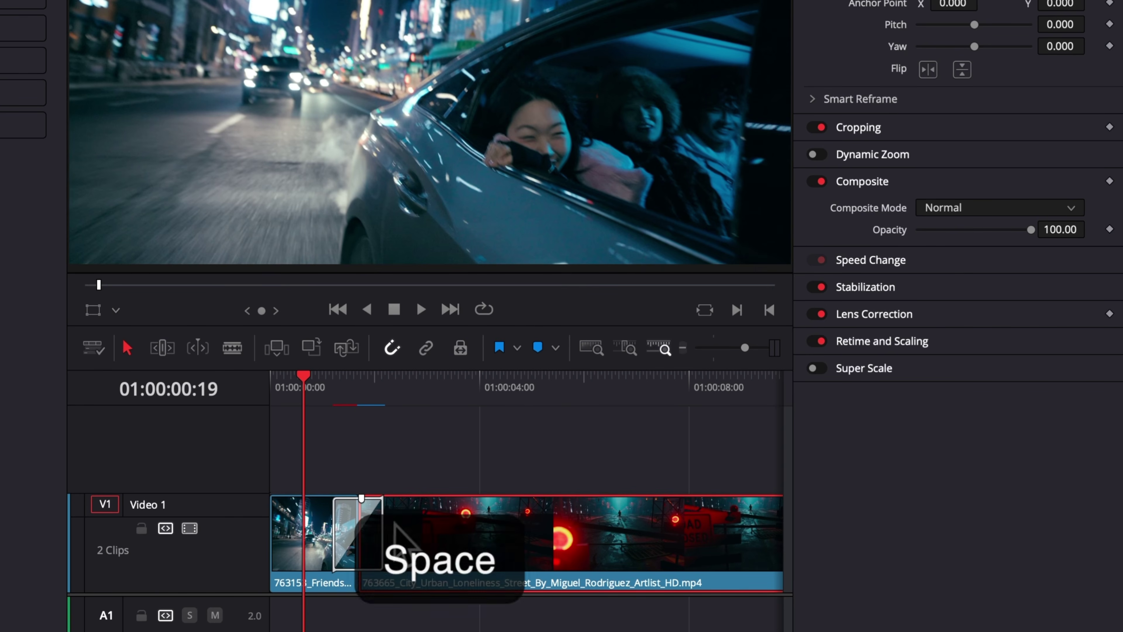
{"action": "key", "text": "space"}
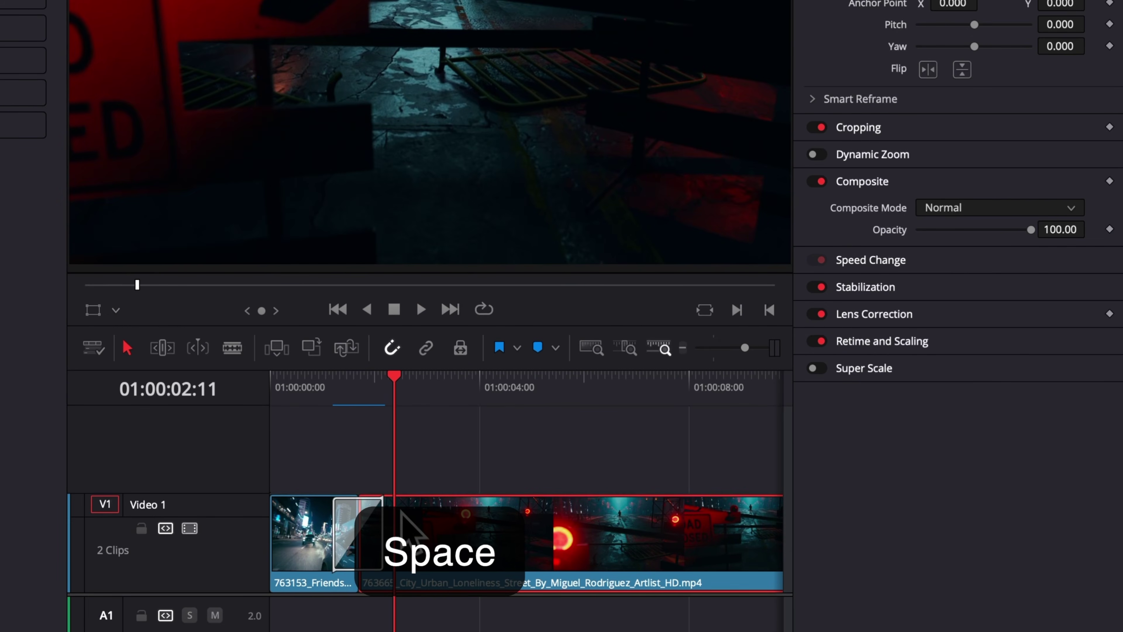
{"action": "key", "text": "space"}
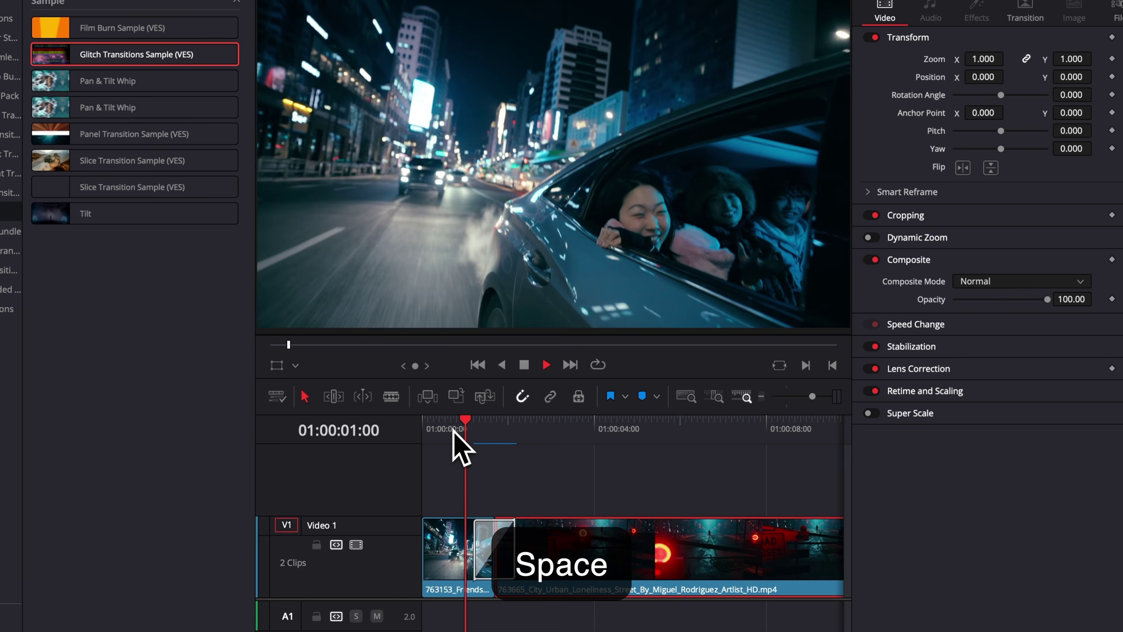
{"action": "key", "text": "space"}
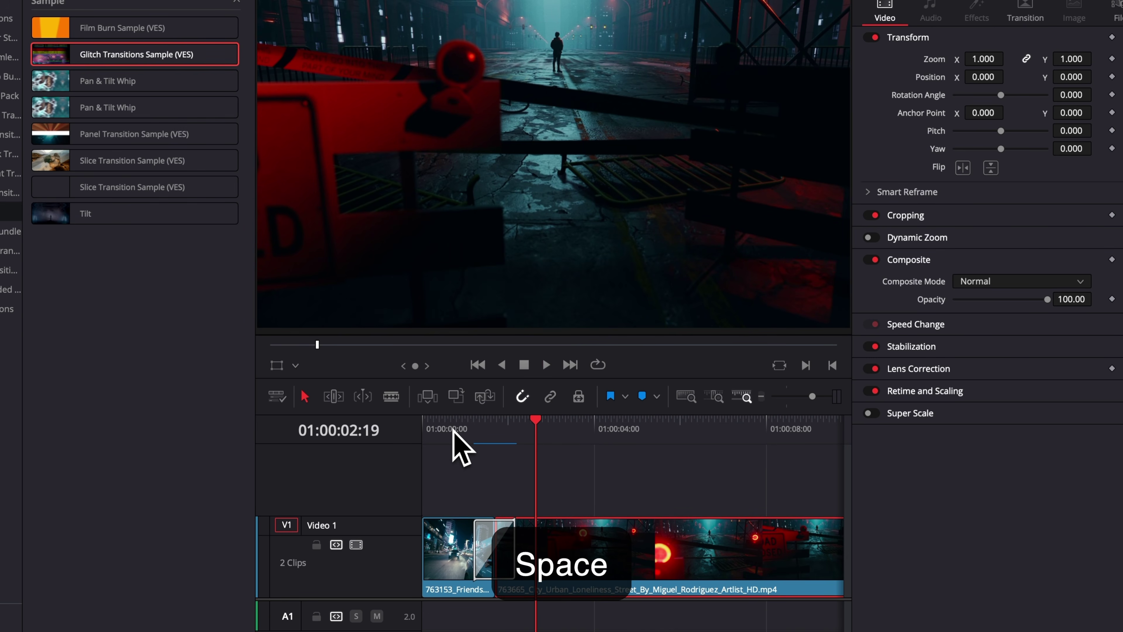
Lengthen the glitch transition on the timeline so it covers more of both clips, and play it back
{"action": "mouse_move", "coordinate": [476, 539]}
{"action": "left_mouse_down"}
{"action": "mouse_move", "coordinate": [460, 549]}
{"action": "mouse_move", "coordinate": [467, 554]}
{"action": "left_mouse_up"}
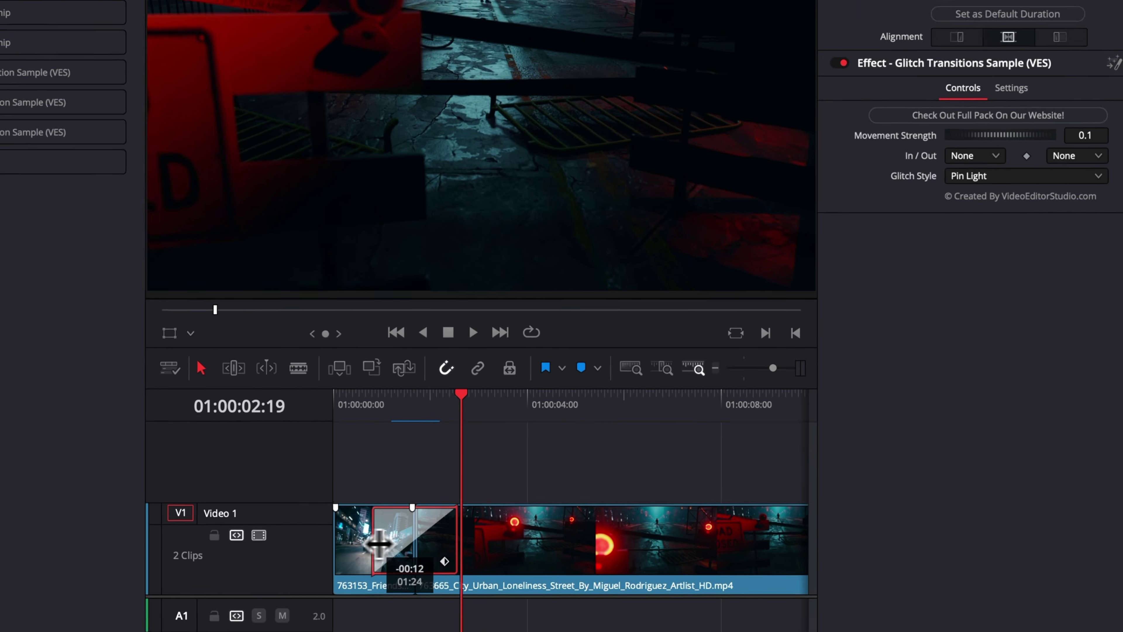
{"action": "left_click_drag", "start_coordinate": [322, 540], "coordinate": [310, 548]}
{"action": "left_click", "coordinate": [294, 389]}
{"action": "key", "text": "space"}
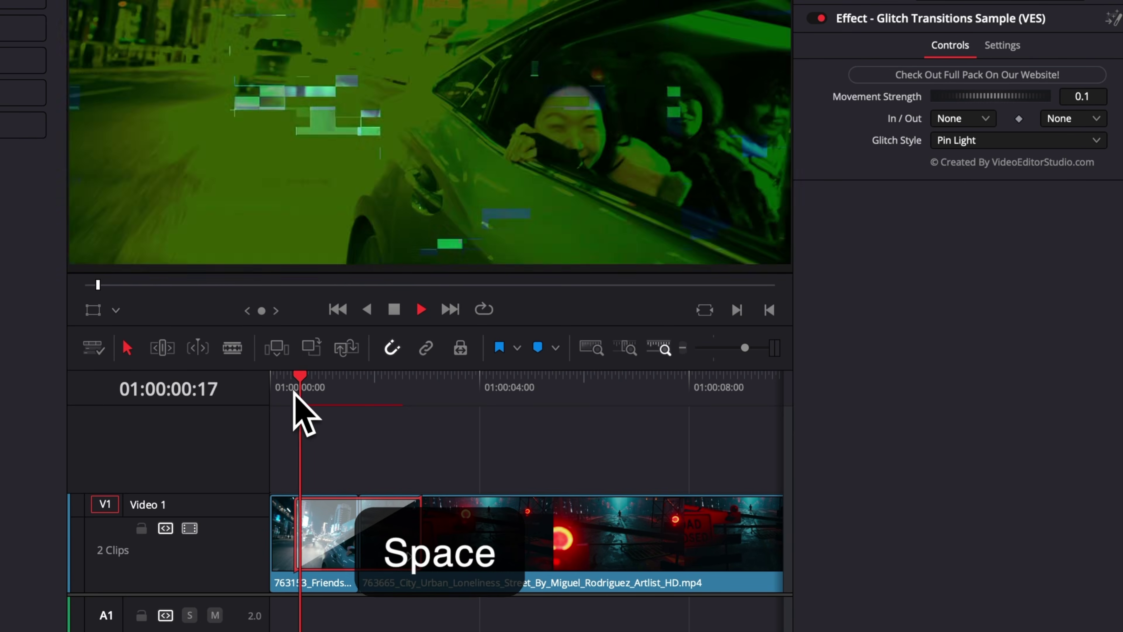
{"action": "key", "text": "space"}
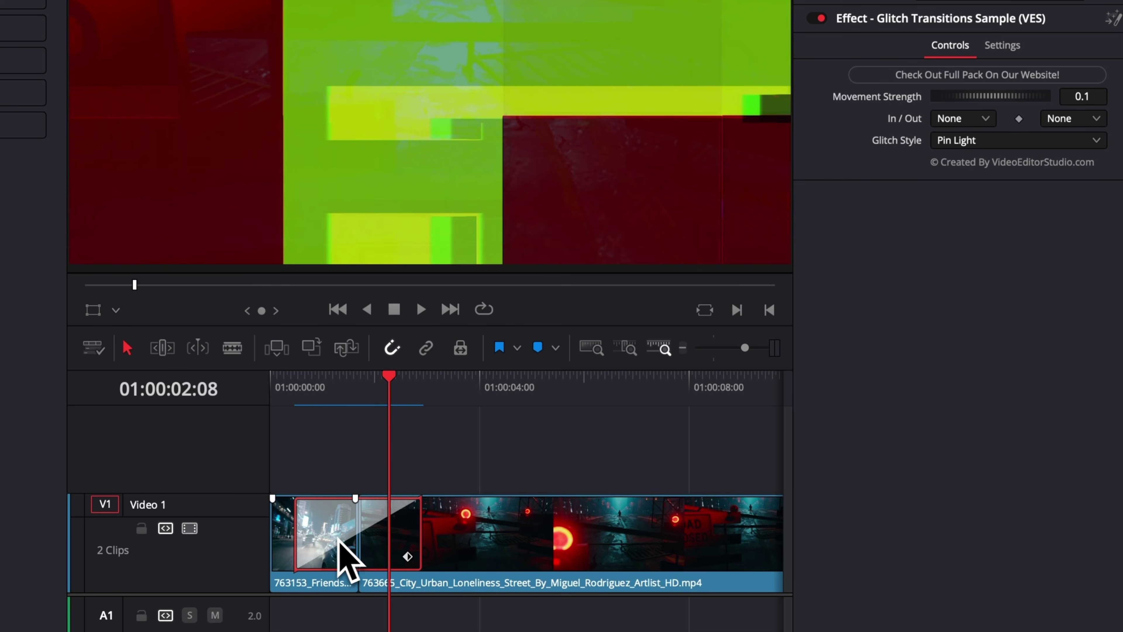
Shorten the glitch transition to 16 frames (0.5 seconds) around the cut and play the faster version back
{"action": "left_click_drag", "start_coordinate": [296, 533], "coordinate": [345, 537]}
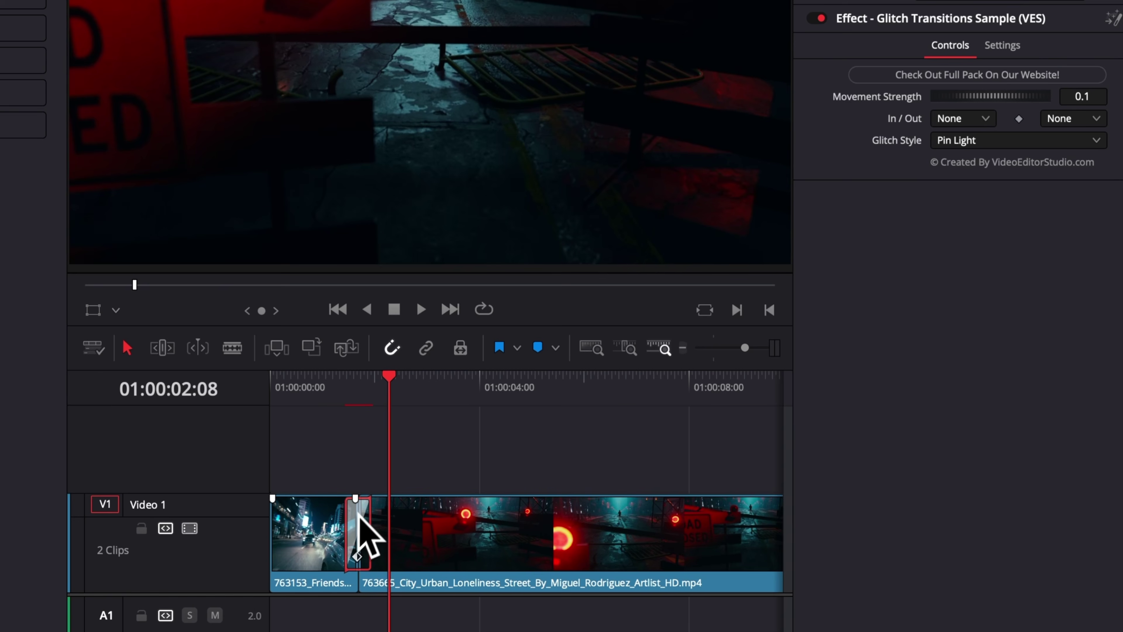
{"action": "left_click", "coordinate": [348, 396]}
{"action": "key", "text": "space"}
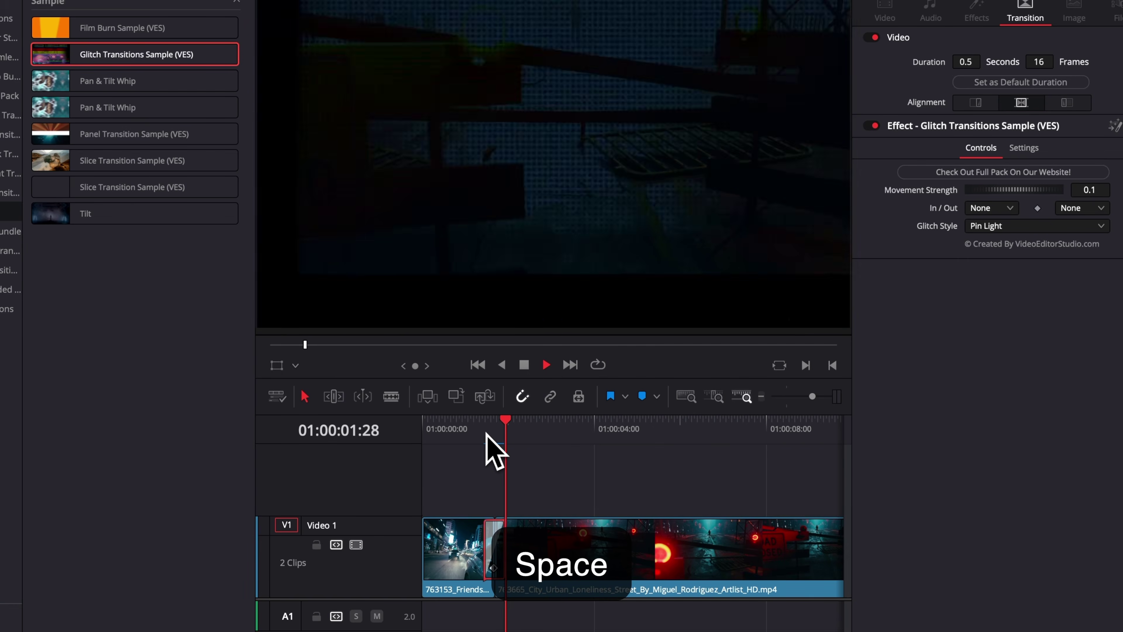
{"action": "left_click", "coordinate": [486, 433]}
{"action": "key", "text": "space"}
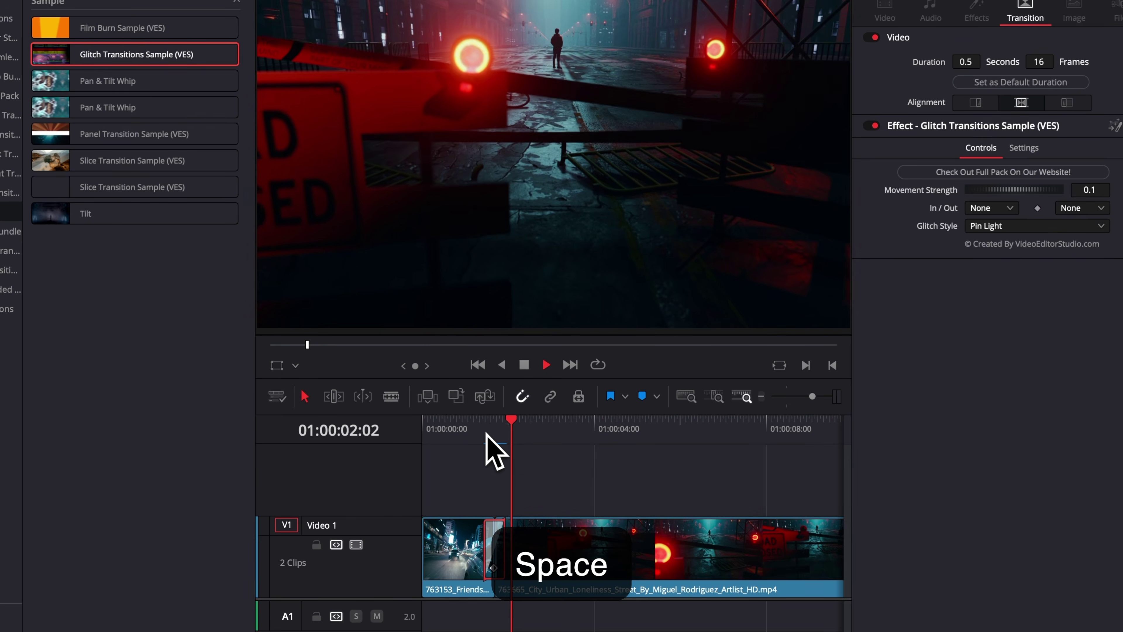
{"action": "key", "text": "space"}
Try stretching the transition's edge on the timeline to a duration of about 34 frames (1.1 seconds)
{"action": "mouse_move", "coordinate": [484, 535]}
{"action": "left_mouse_down"}
{"action": "mouse_move", "coordinate": [454, 541]}
{"action": "mouse_move", "coordinate": [483, 543]}
{"action": "left_mouse_up"}
{"action": "mouse_move", "coordinate": [344, 526]}
{"action": "left_mouse_down"}
{"action": "mouse_move", "coordinate": [303, 527]}
{"action": "mouse_move", "coordinate": [348, 527]}
{"action": "mouse_move", "coordinate": [305, 530]}
{"action": "mouse_move", "coordinate": [333, 536]}
{"action": "left_mouse_up"}
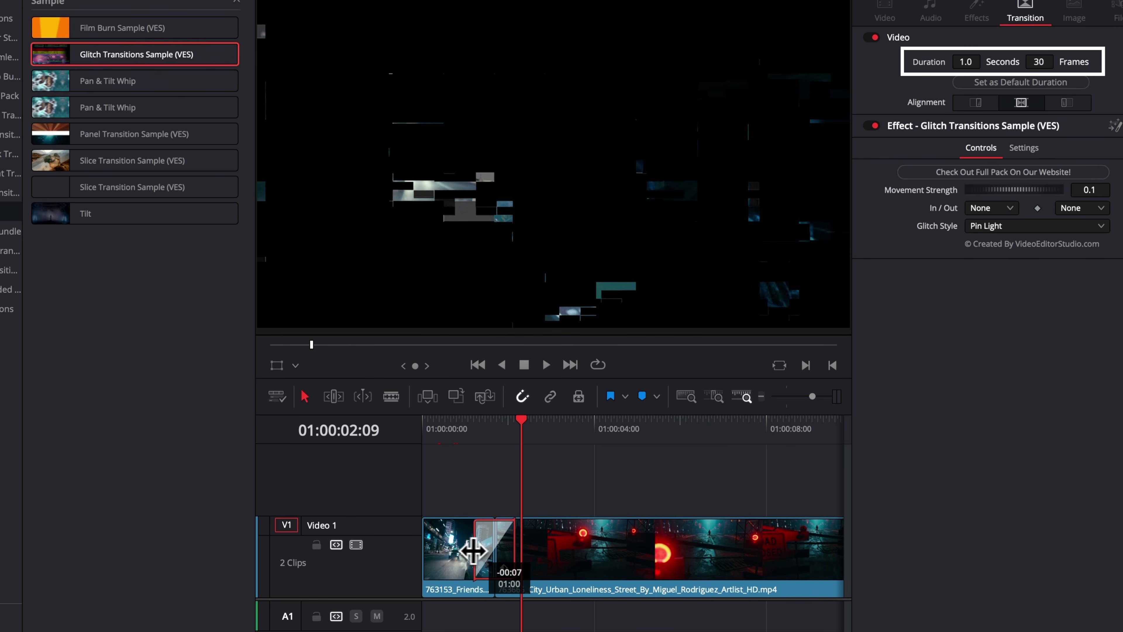
{"action": "left_click_drag", "start_coordinate": [472, 550], "coordinate": [435, 548]}
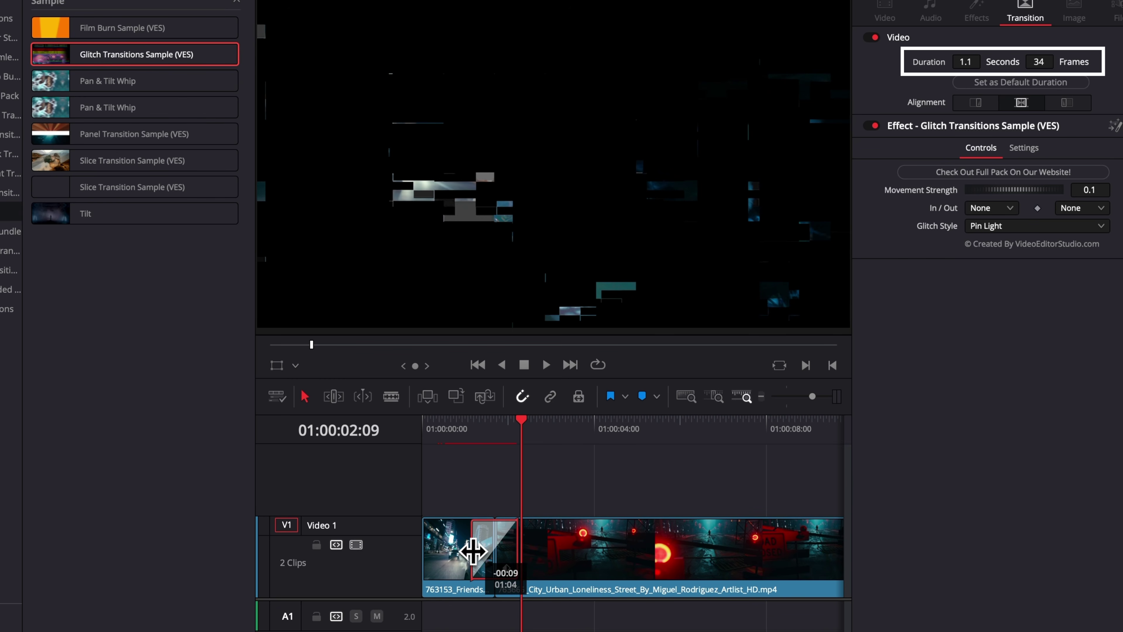
{"action": "left_click_drag", "start_coordinate": [472, 550], "coordinate": [473, 552]}
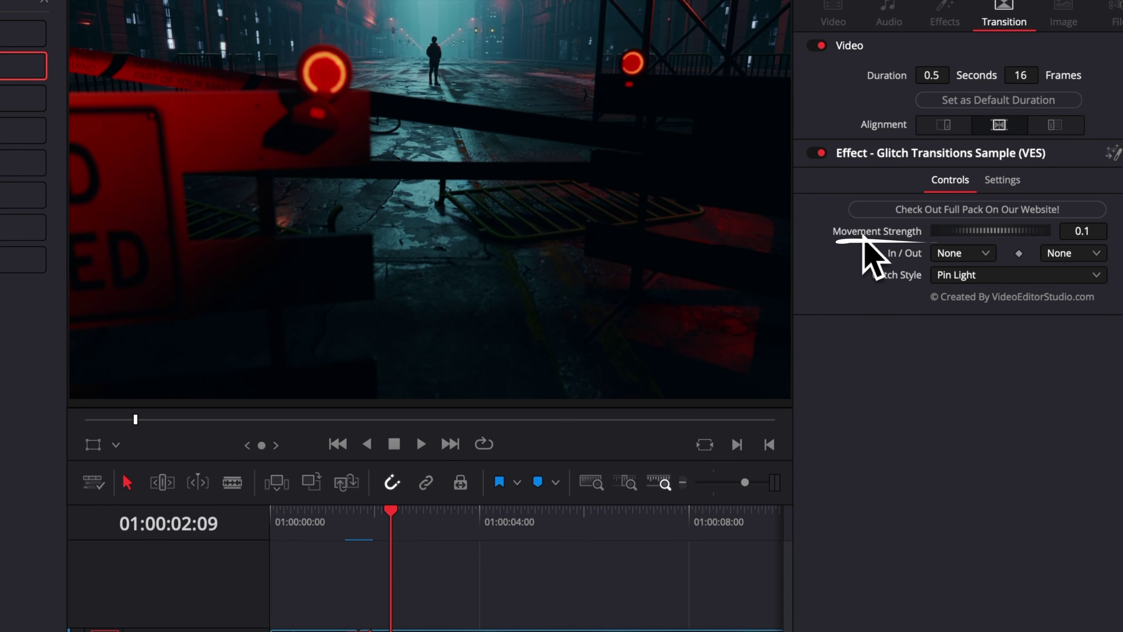
Pause playback inside the transition at 01:00:01:25, raise its Movement Strength to 0.578 and play it back
{"action": "left_click", "coordinate": [345, 515]}
{"action": "key", "text": "space"}
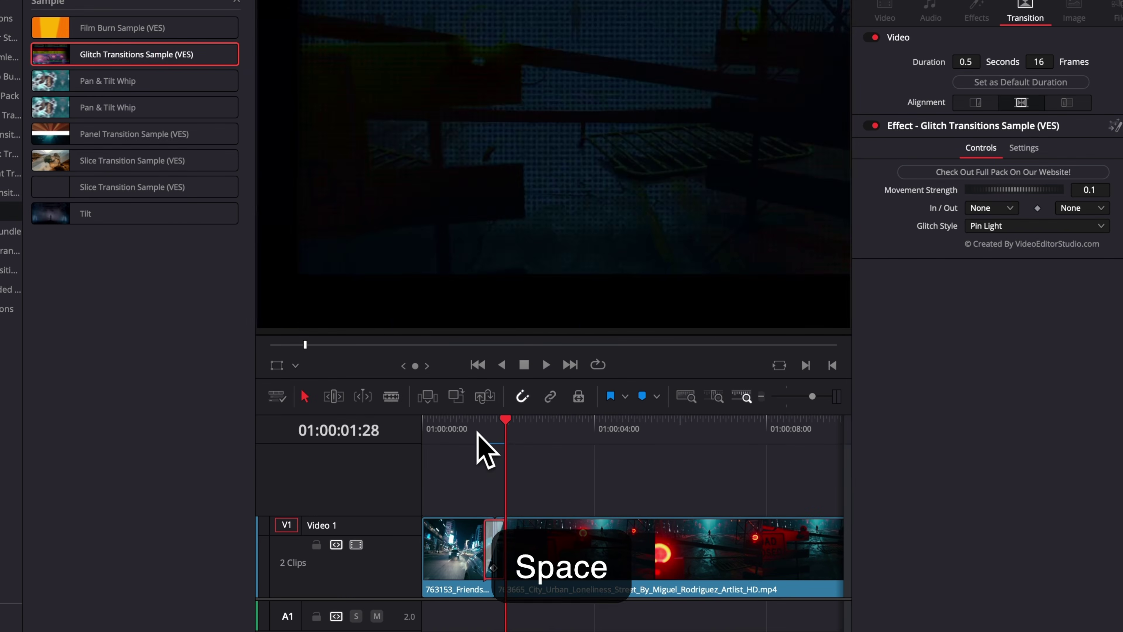
{"action": "key", "text": "space"}
{"action": "key", "text": "space"}
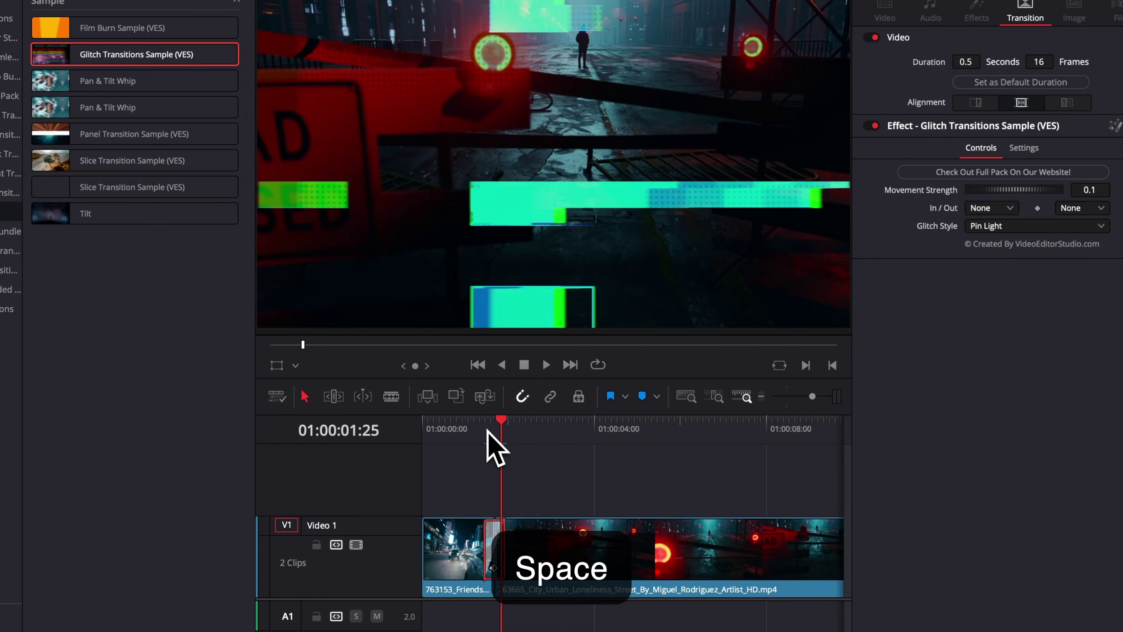
{"action": "key", "text": "space"}
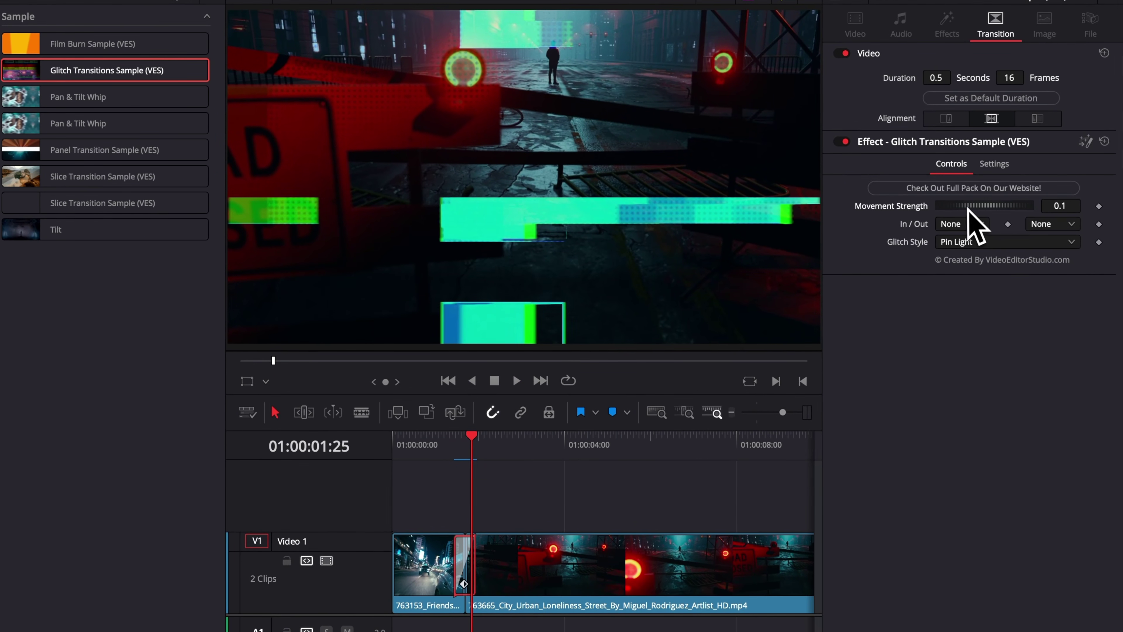
{"action": "mouse_move", "coordinate": [968, 207]}
{"action": "left_mouse_down"}
{"action": "mouse_move", "coordinate": [1019, 216]}
{"action": "mouse_move", "coordinate": [888, 211]}
{"action": "mouse_move", "coordinate": [1023, 212]}
{"action": "mouse_move", "coordinate": [946, 206]}
{"action": "mouse_move", "coordinate": [958, 221]}
{"action": "left_mouse_up"}
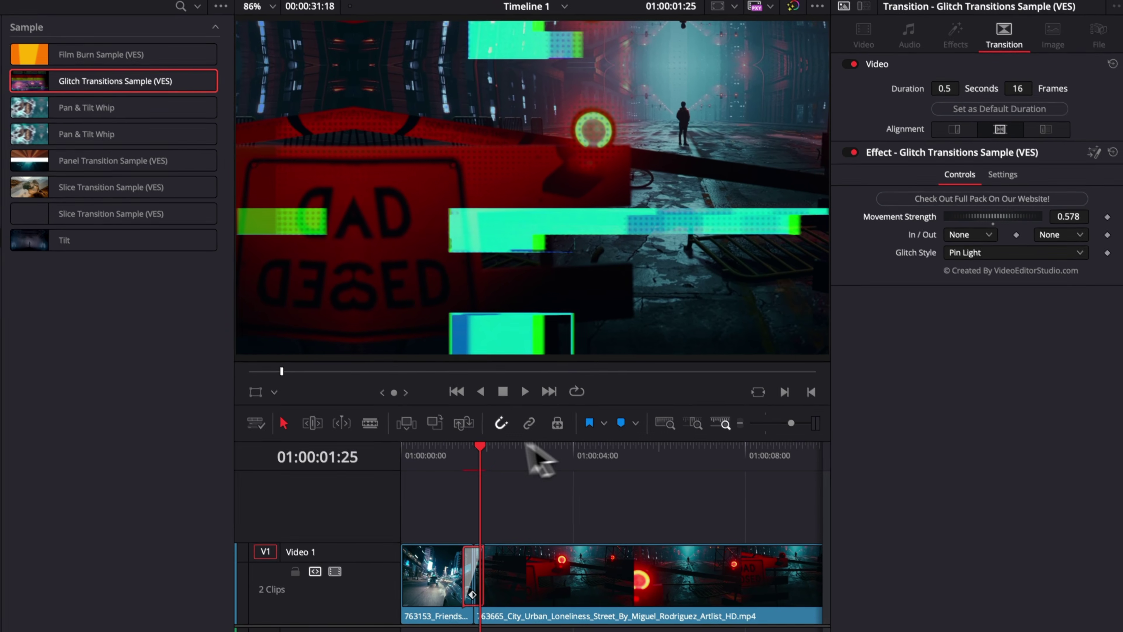
{"action": "left_click", "coordinate": [449, 456]}
{"action": "key", "text": "space"}
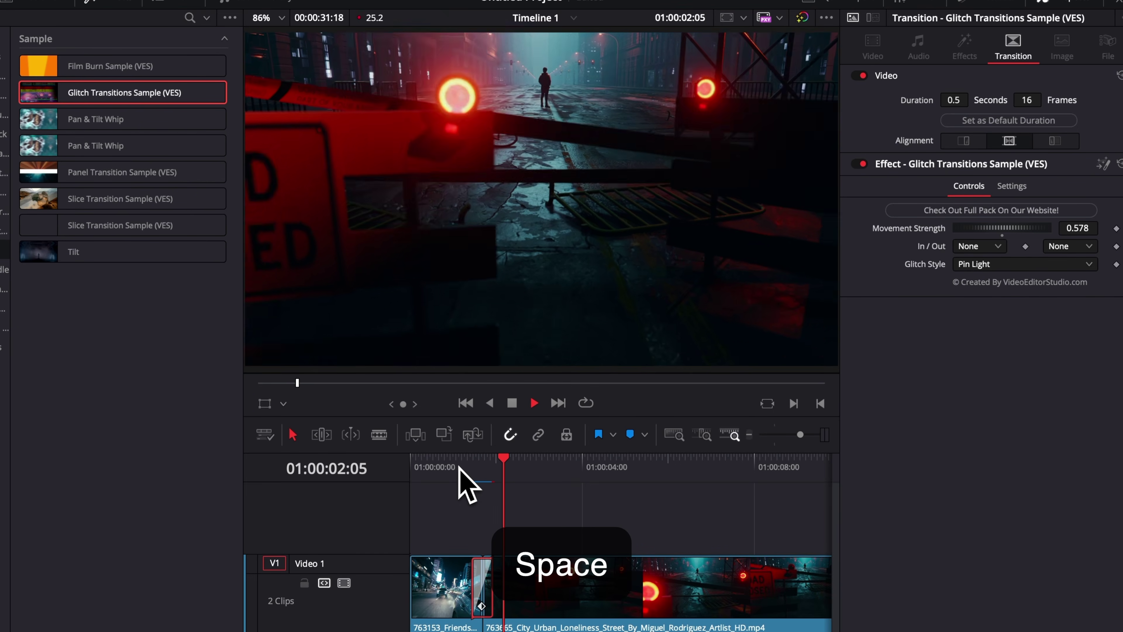
{"action": "key", "text": "space"}
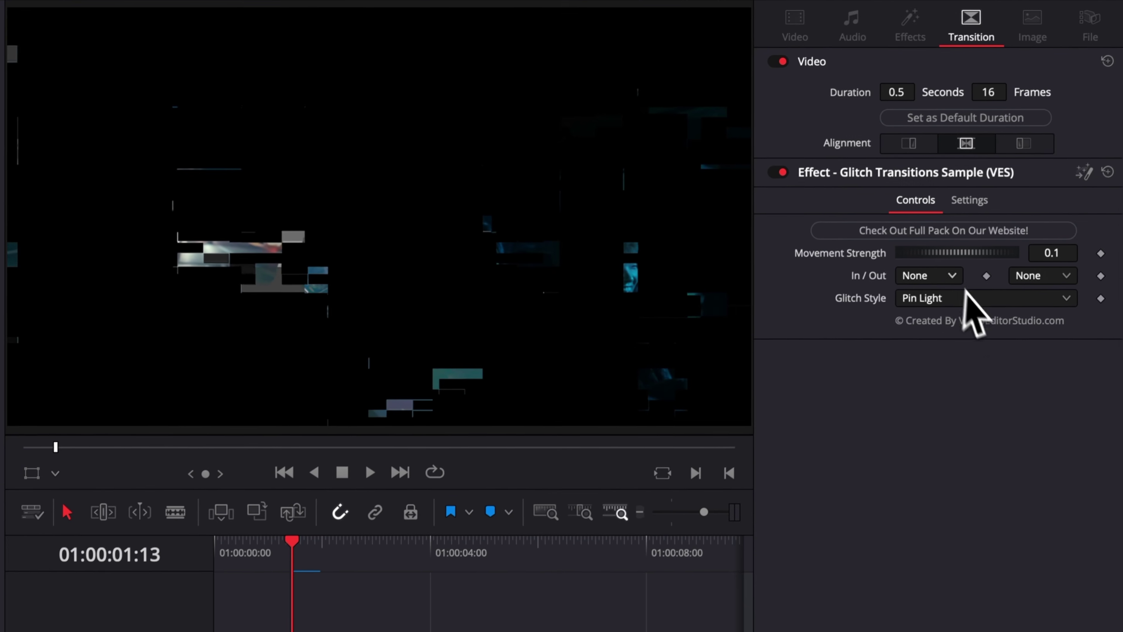
{"action": "left_click", "coordinate": [950, 279]}
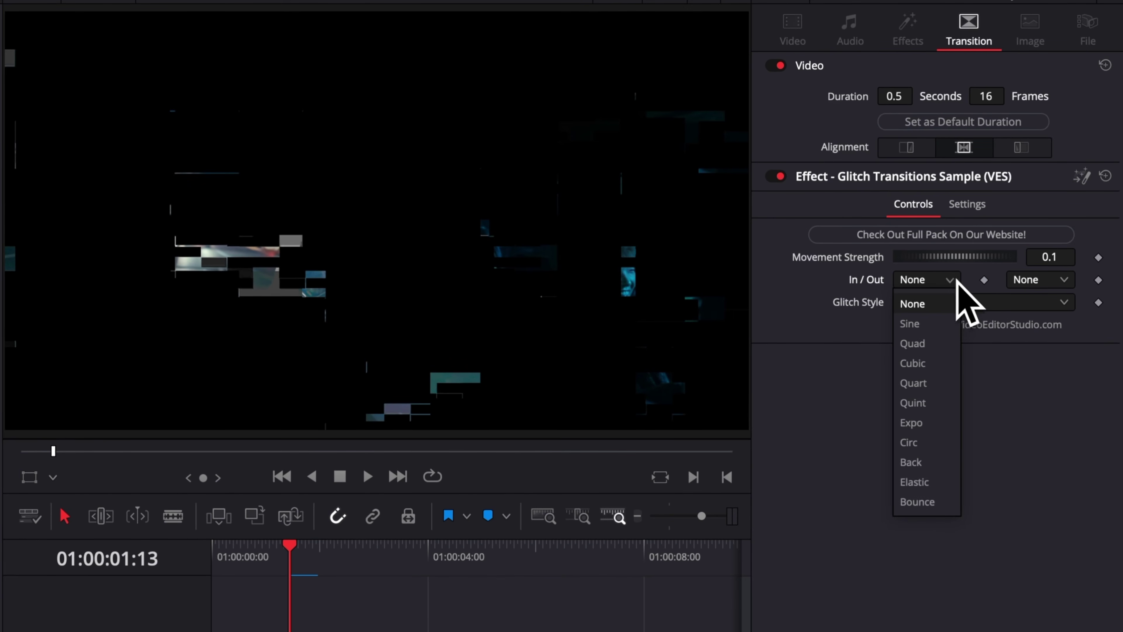
{"action": "left_click", "coordinate": [1055, 374]}
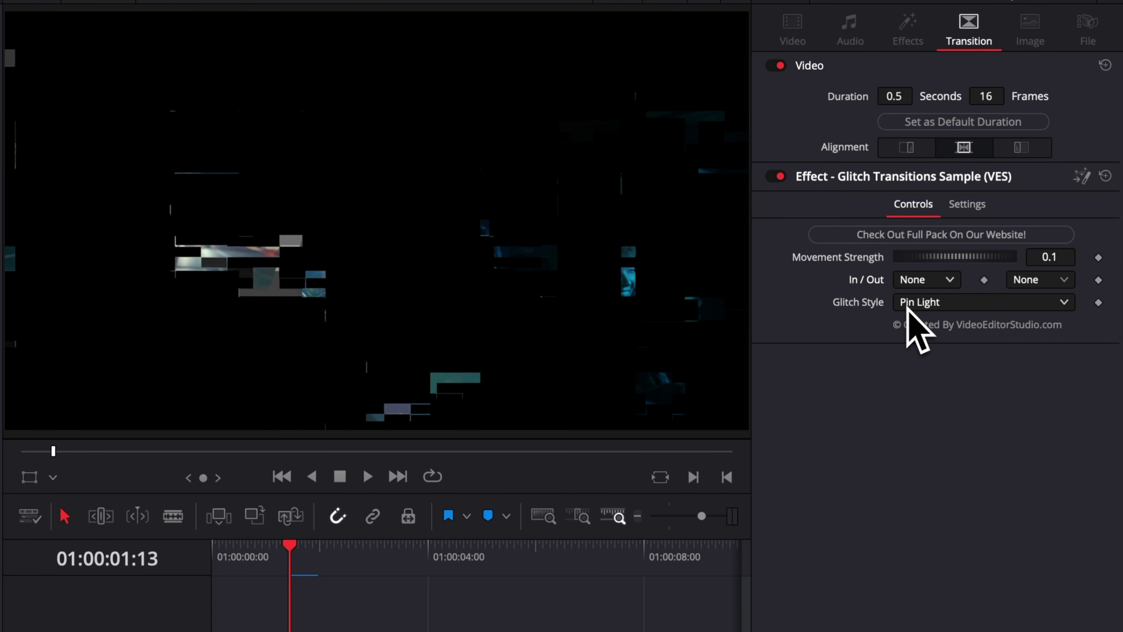
Set the transition's Glitch Style to Exclusion
{"action": "left_click", "coordinate": [918, 308]}
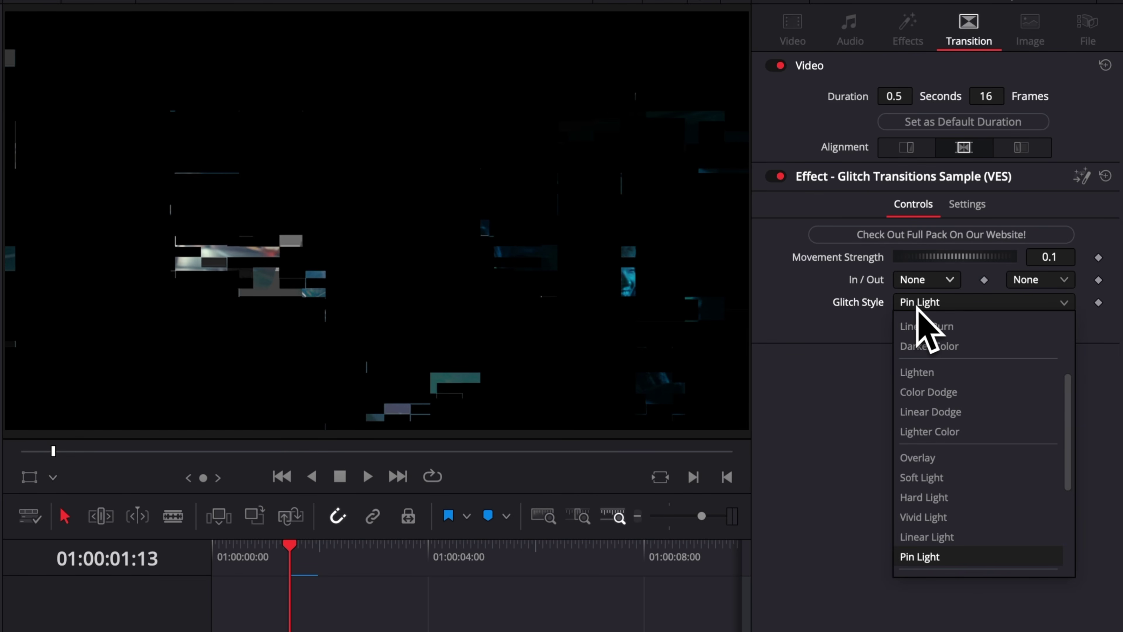
{"action": "scroll", "coordinate": [911, 353], "scroll_direction": "down", "scroll_amount": 5}
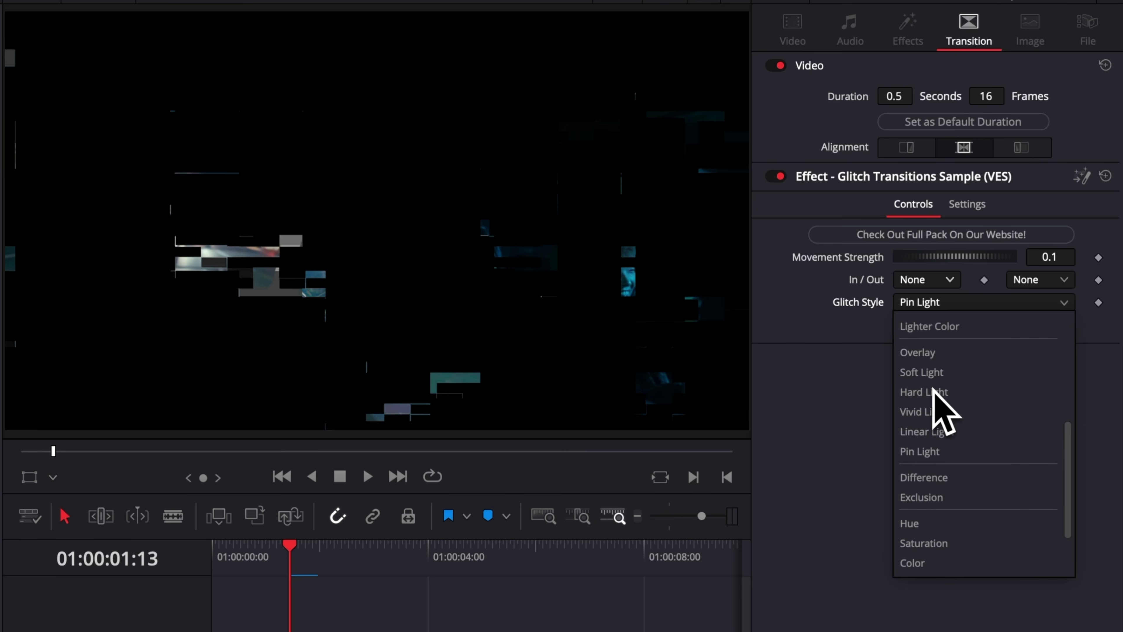
{"action": "left_click", "coordinate": [923, 496]}
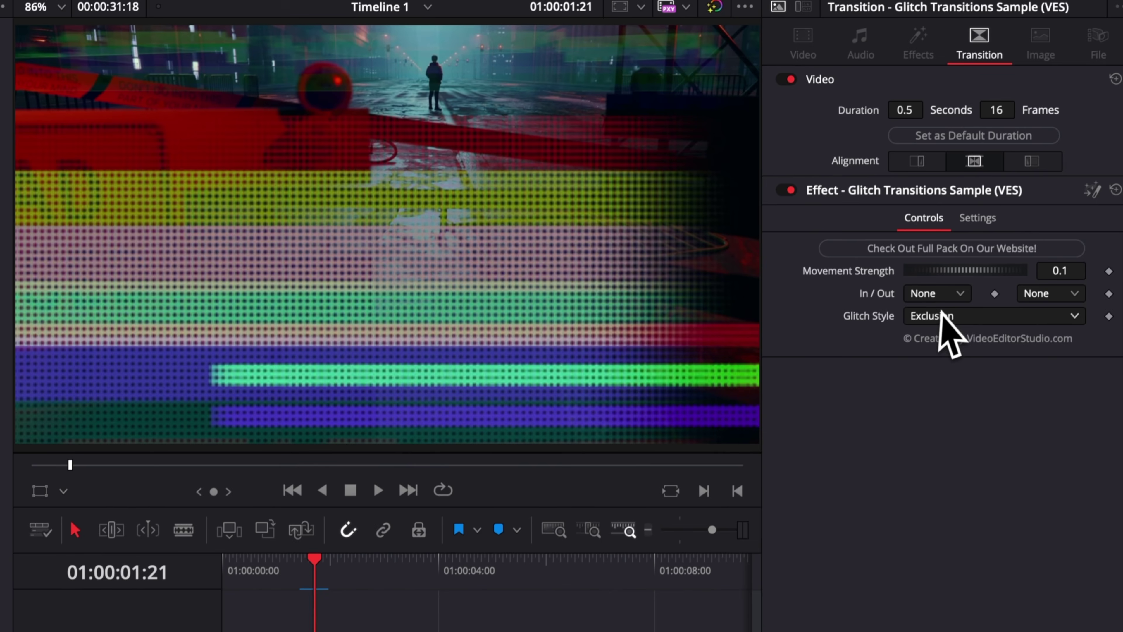
Try the Overlay and Hypotenuse options for the transition's Glitch Style
{"action": "left_click", "coordinate": [955, 282]}
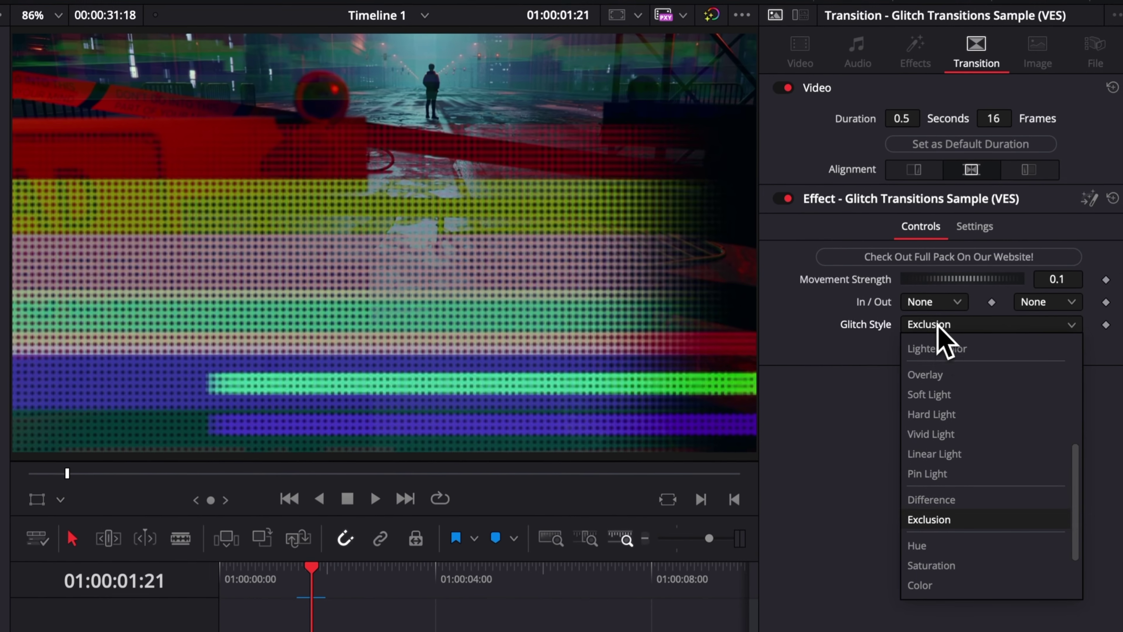
{"action": "left_click", "coordinate": [928, 377]}
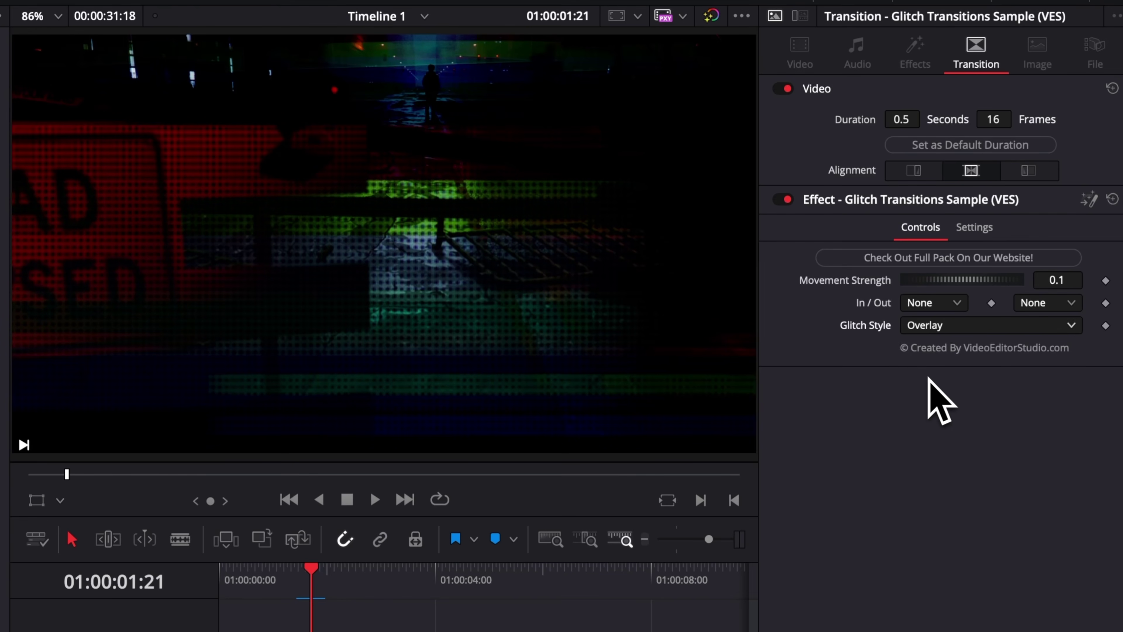
{"action": "left_click", "coordinate": [964, 326]}
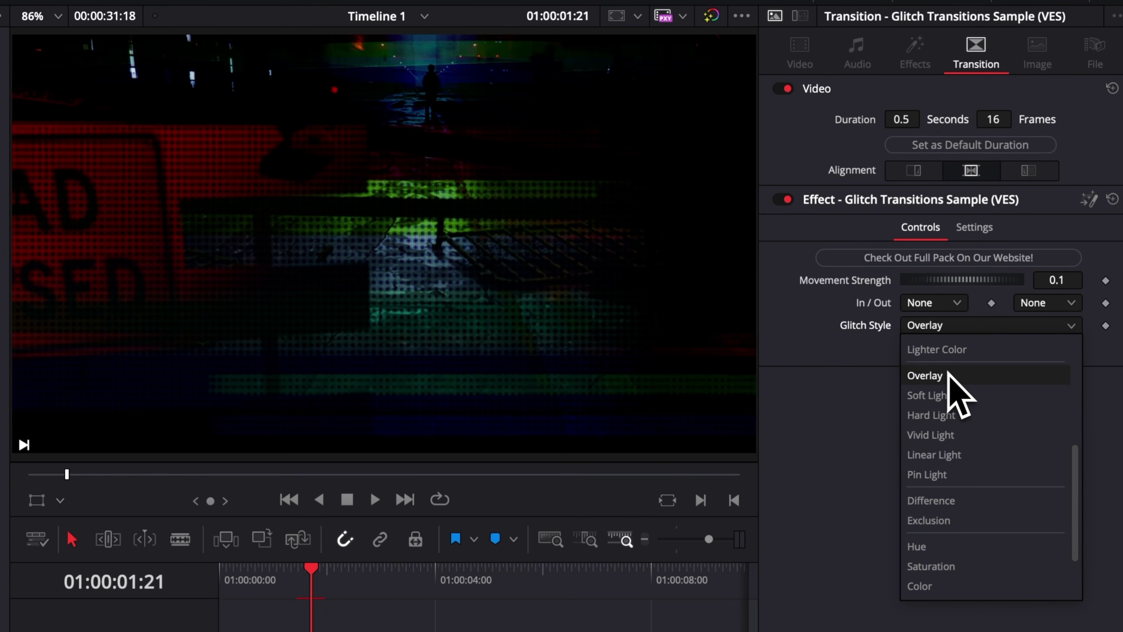
{"action": "scroll", "coordinate": [926, 508], "scroll_direction": "down", "scroll_amount": 3}
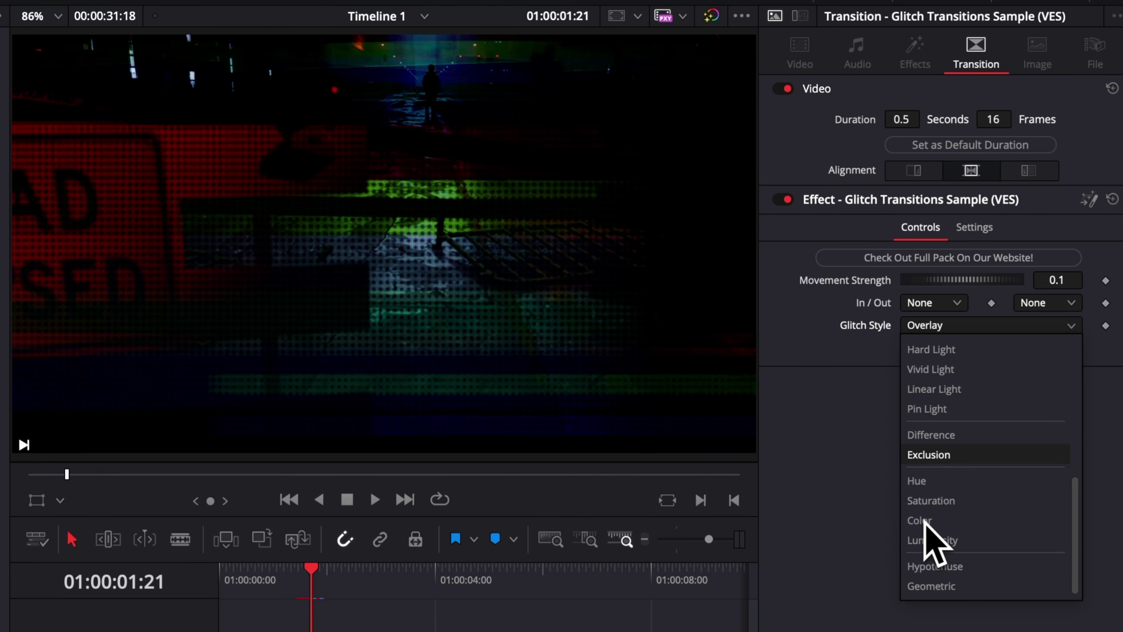
{"action": "left_click", "coordinate": [934, 566]}
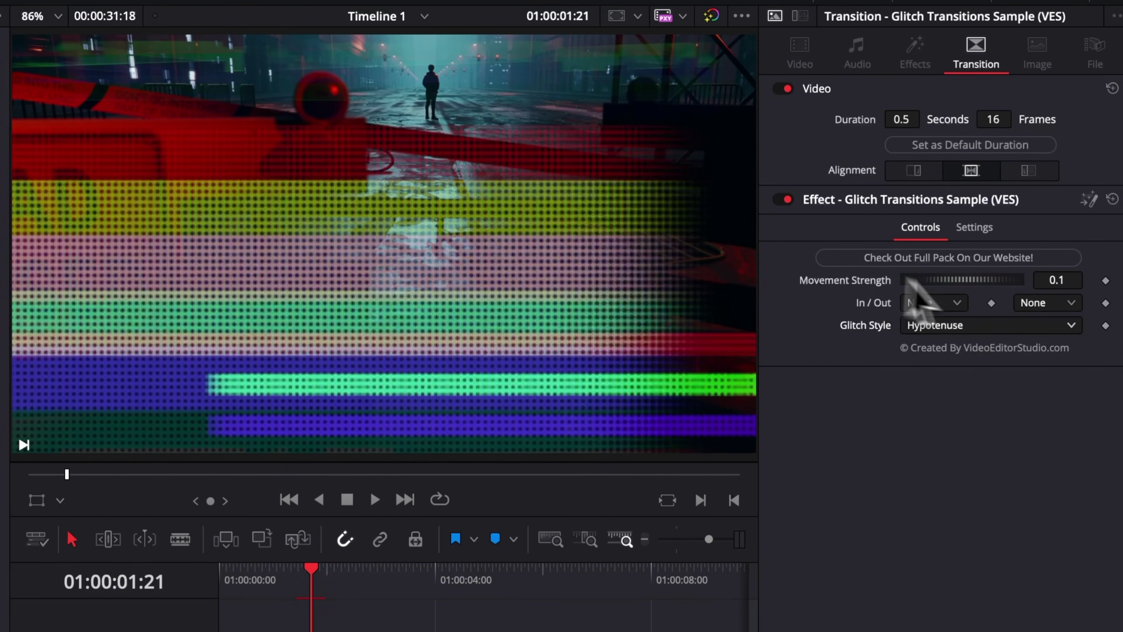
Preview the Hue and Vivid Light options for the transition's Glitch Style
{"action": "left_click", "coordinate": [946, 325]}
{"action": "left_click", "coordinate": [935, 483]}
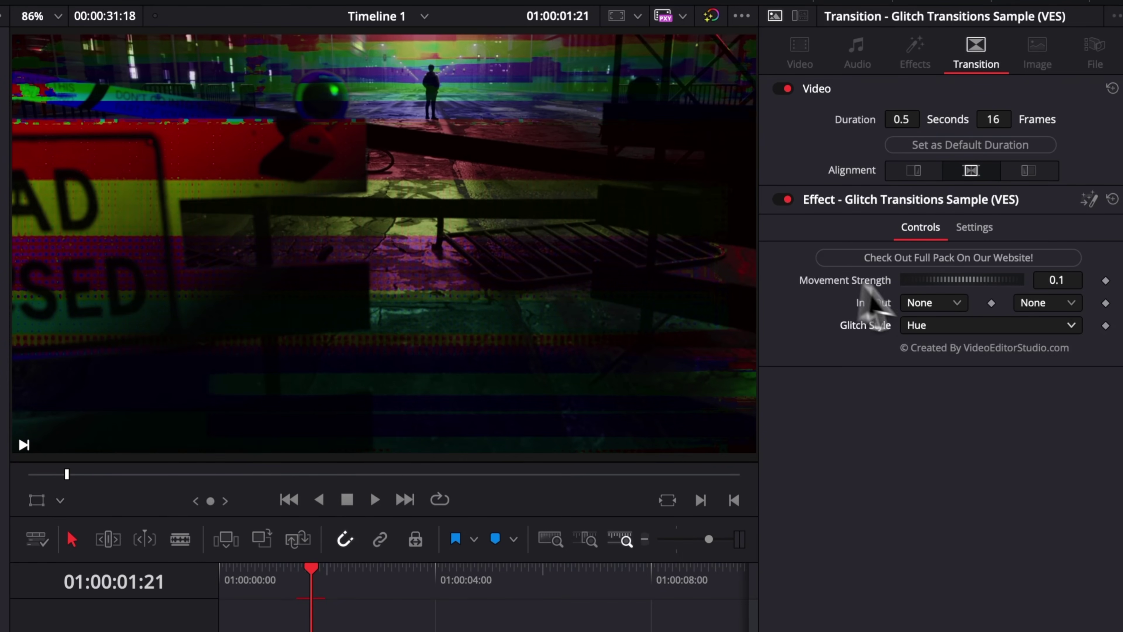
{"action": "left_click", "coordinate": [920, 325]}
{"action": "left_click", "coordinate": [946, 370]}
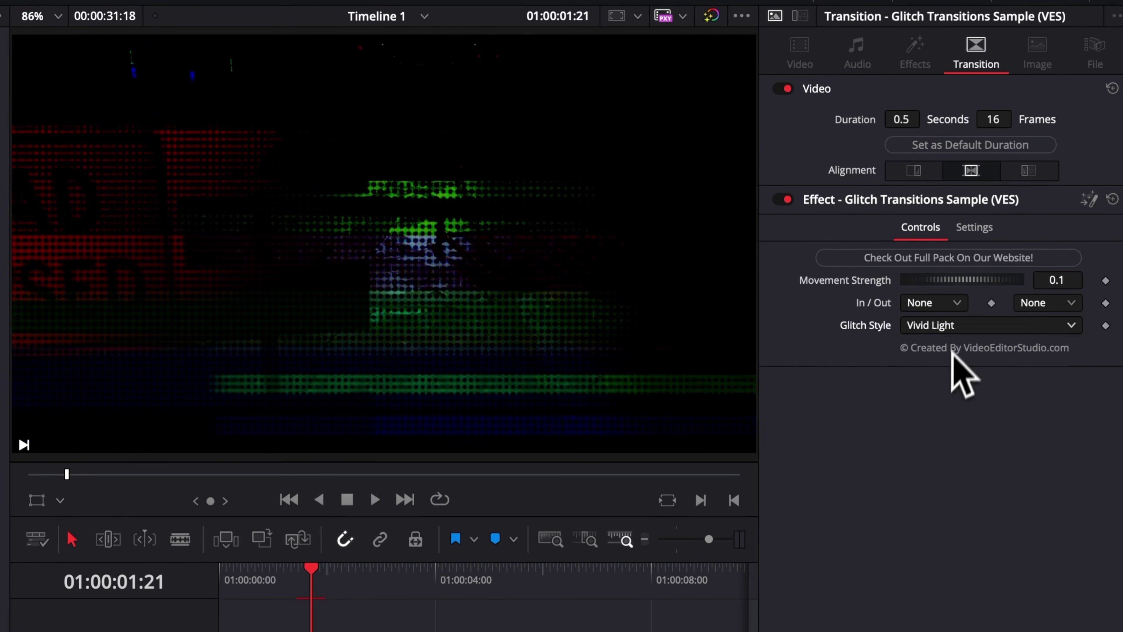
Switch the Glitch Style to Overlay again and to Lighter Color to compare their looks
{"action": "left_click", "coordinate": [952, 326]}
{"action": "scroll", "coordinate": [955, 403], "scroll_direction": "up", "scroll_amount": 3}
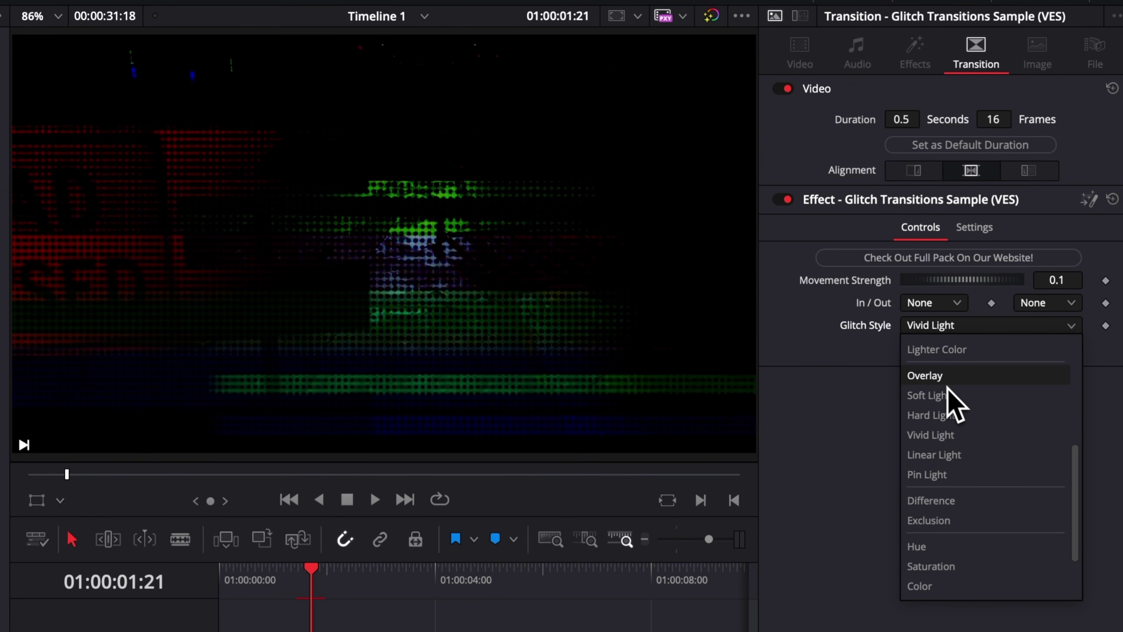
{"action": "left_click", "coordinate": [950, 375]}
{"action": "left_click", "coordinate": [952, 327]}
{"action": "left_click", "coordinate": [951, 350]}
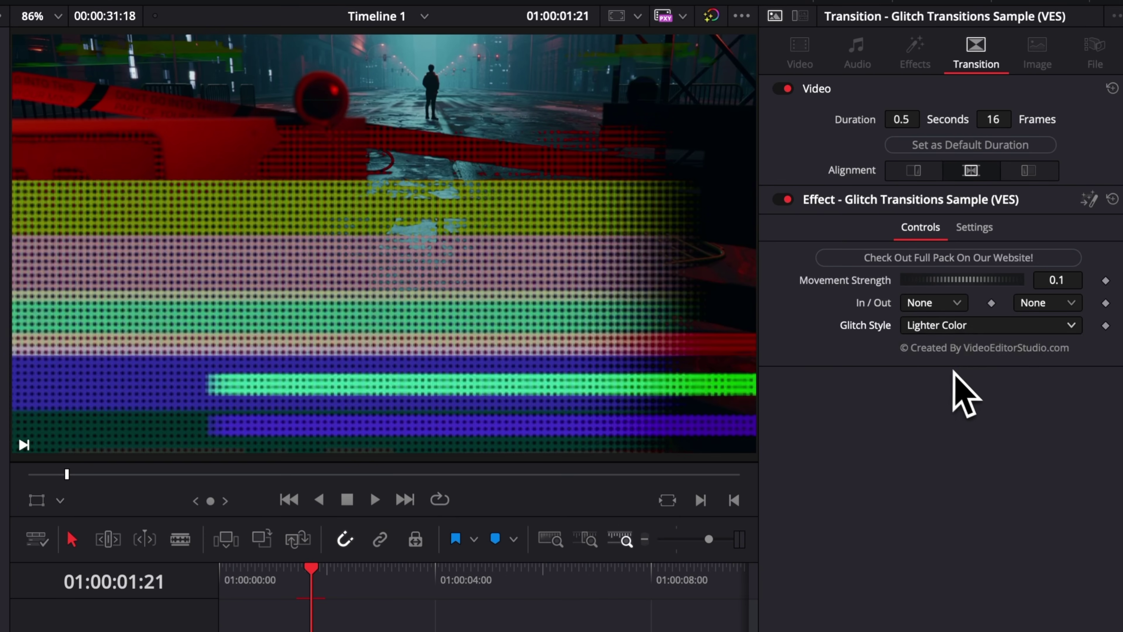
Try Darker Color as the transition's Glitch Style
{"action": "left_click", "coordinate": [957, 328]}
{"action": "scroll", "coordinate": [957, 370], "scroll_direction": "up", "scroll_amount": 4}
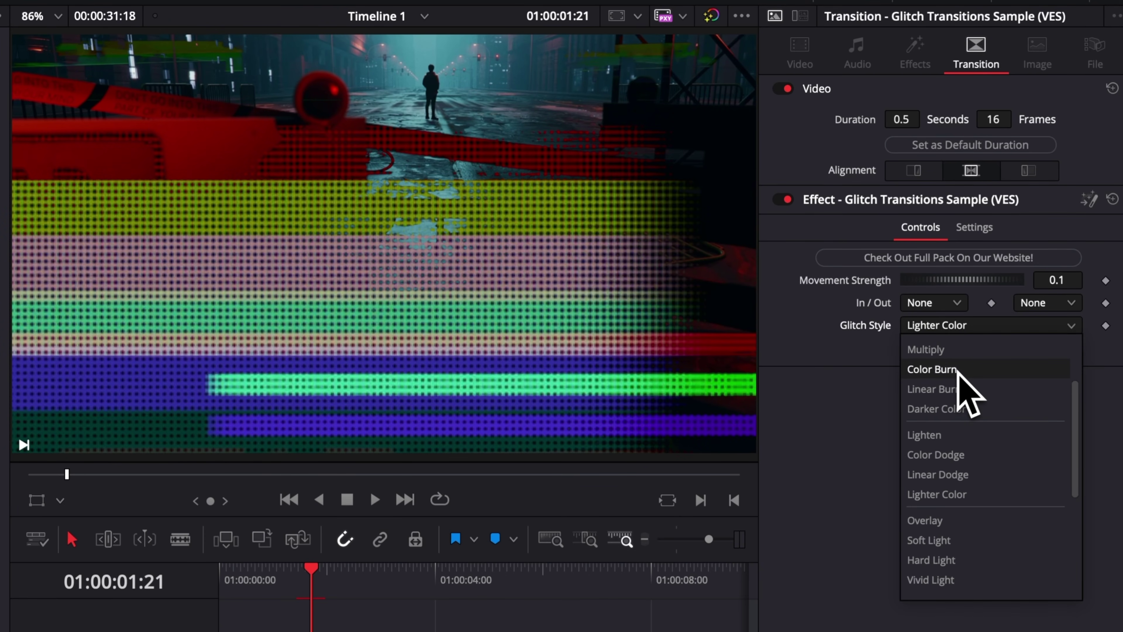
{"action": "left_click", "coordinate": [959, 409]}
Set the transition's Glitch Style to Screen and play the timeline from shortly before the transition
{"action": "left_click", "coordinate": [957, 326]}
{"action": "scroll", "coordinate": [995, 376], "scroll_direction": "up", "scroll_amount": 3}
{"action": "left_click", "coordinate": [1017, 379]}
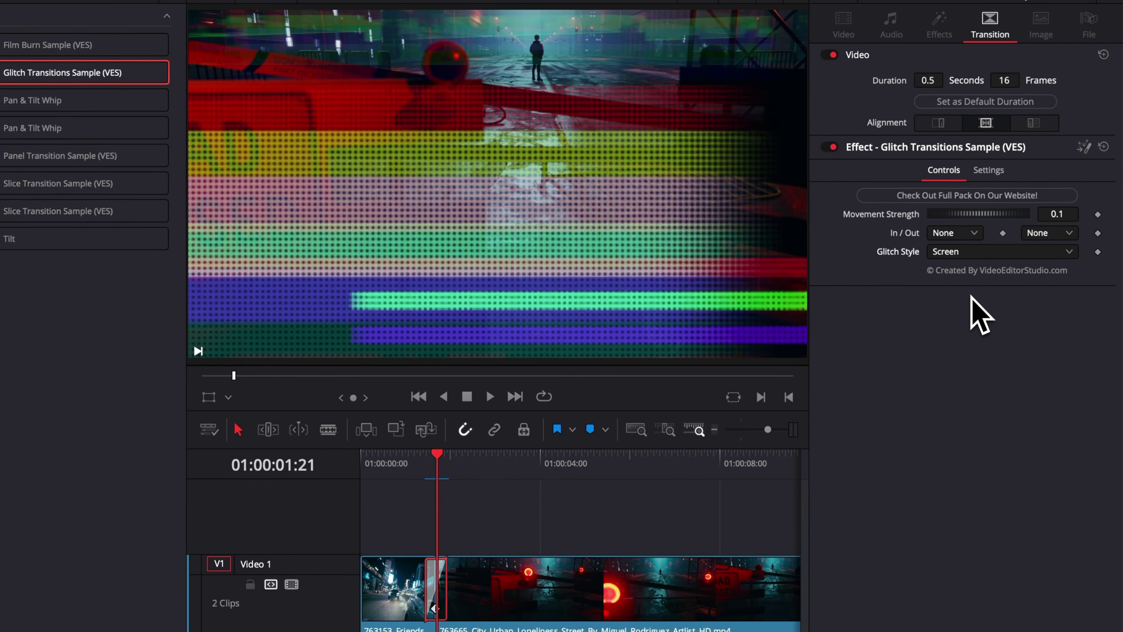
{"action": "key", "text": "space"}
{"action": "key", "text": "space"}
{"action": "left_click", "coordinate": [488, 424]}
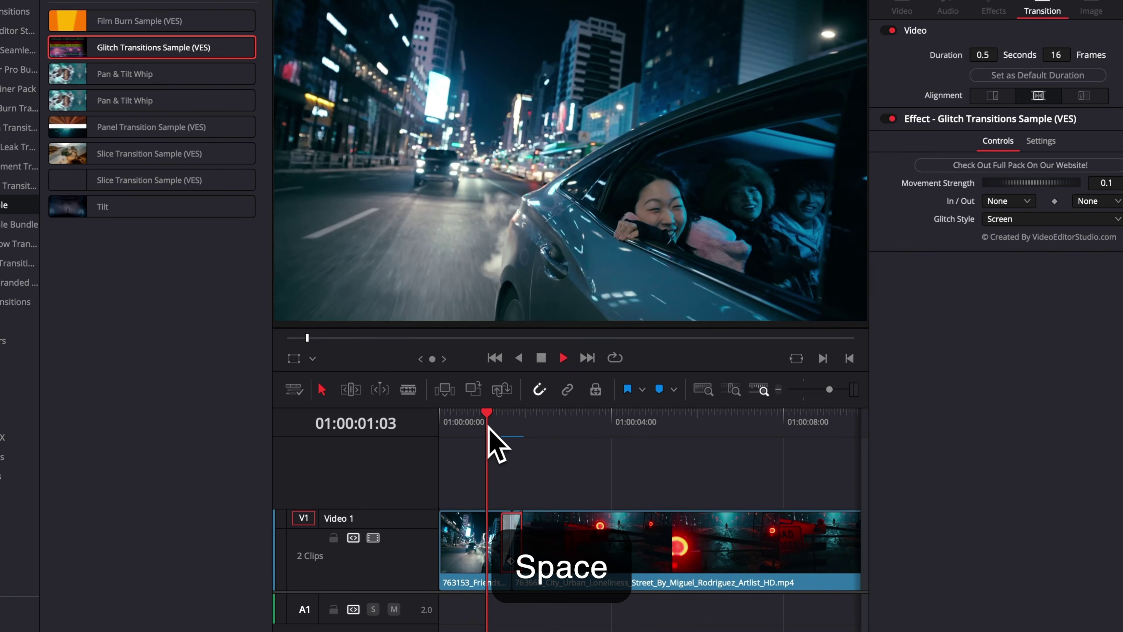